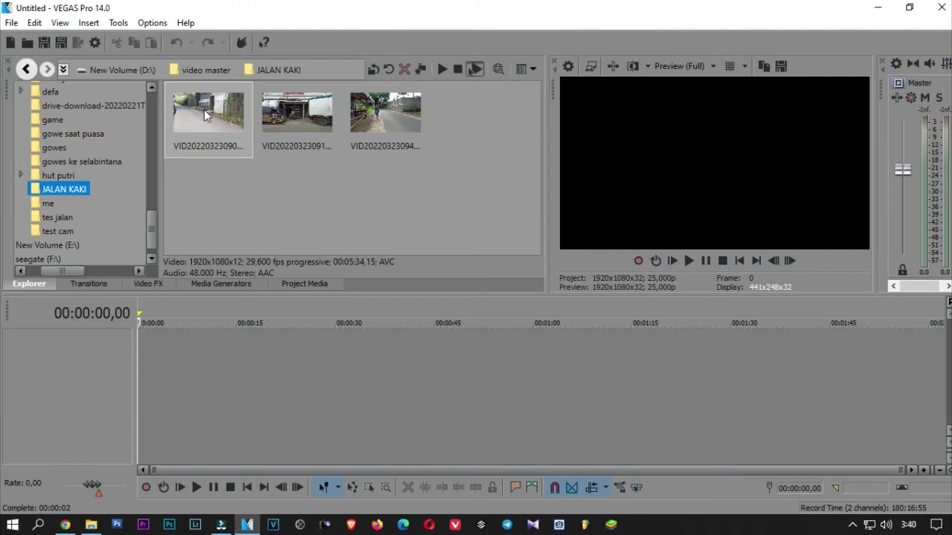
- Place the first video from the JALAN KAKI folder at the start of the timeline and preview its opening seconds
{"action": "left_click_drag", "start_coordinate": [204, 109], "coordinate": [238, 313]}
{"action": "left_click_drag", "start_coordinate": [202, 350], "coordinate": [143, 354]}
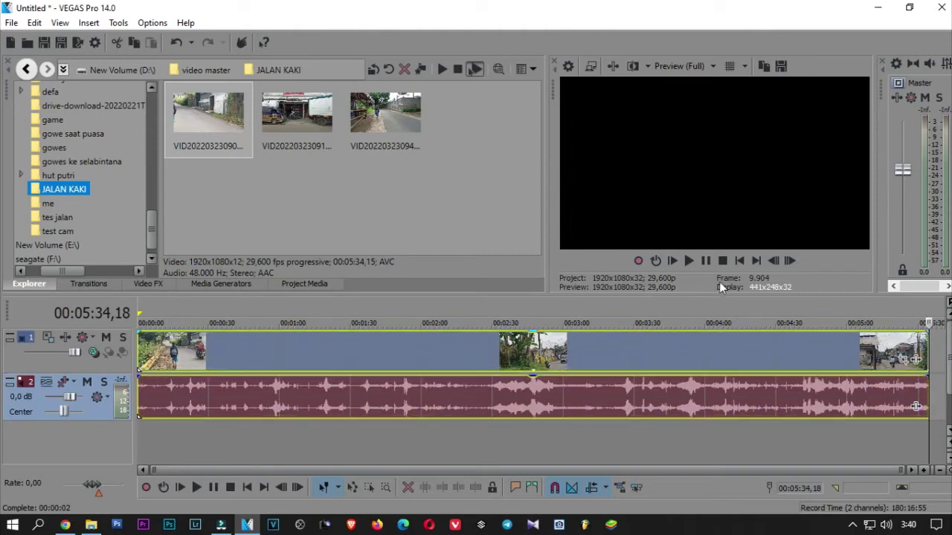
{"action": "left_click", "coordinate": [746, 263]}
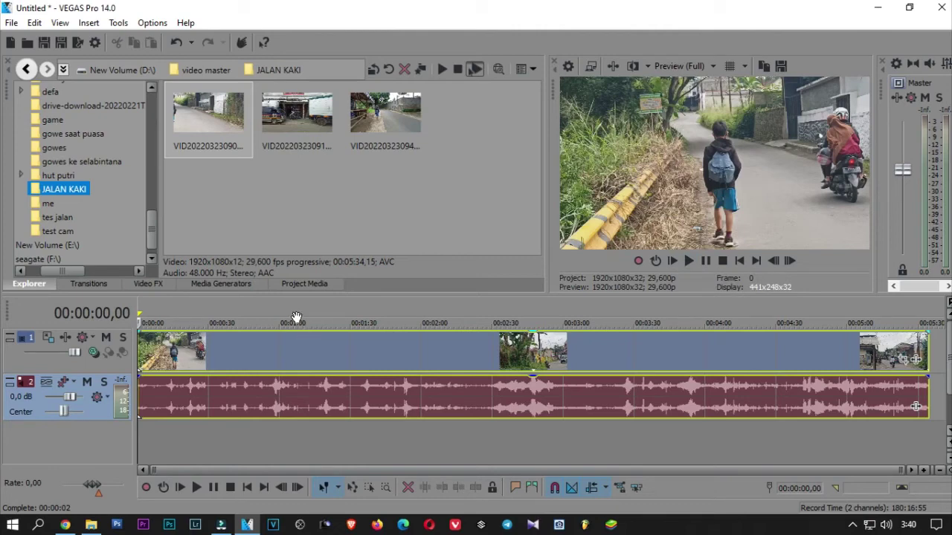
{"action": "key", "text": "space"}
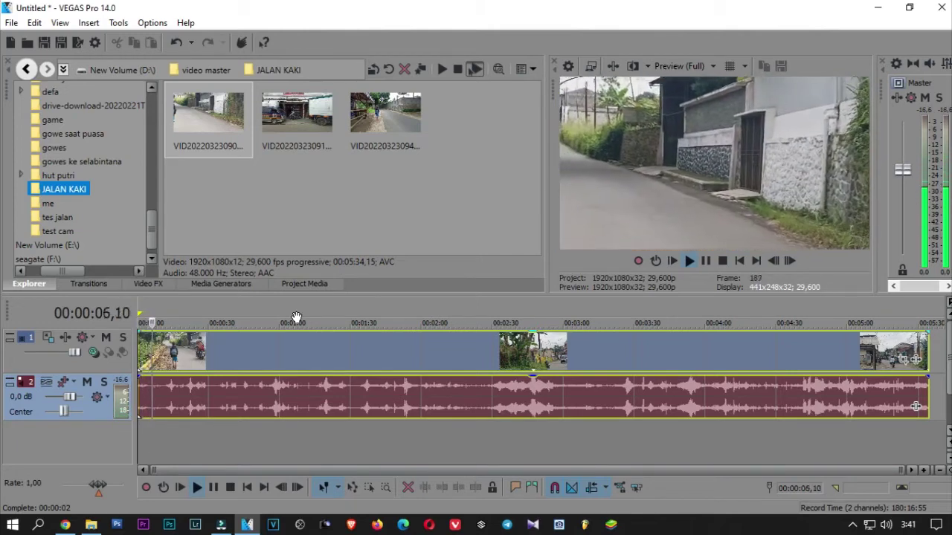
{"action": "key", "text": "space"}
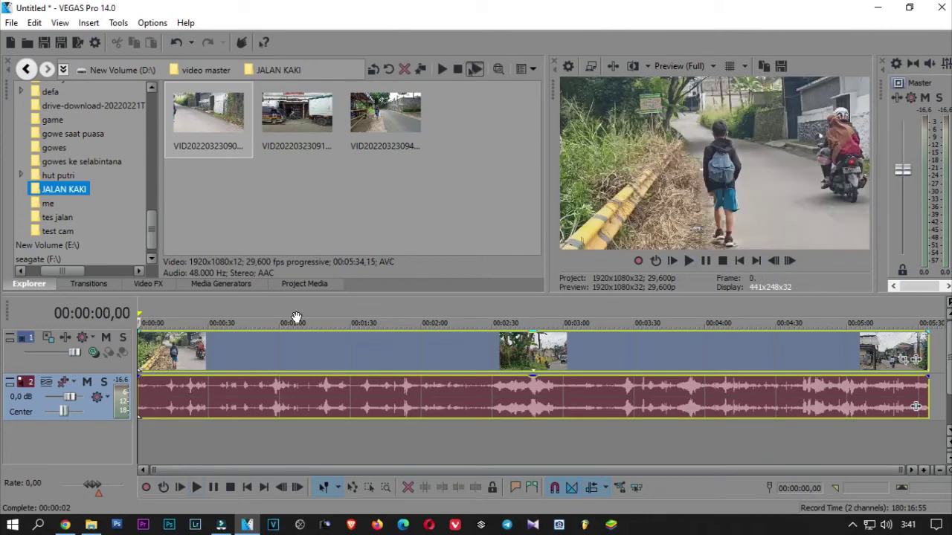
- Inspect the first minute of the clip at several points to judge which part of the footage to keep
{"action": "left_click", "coordinate": [215, 360]}
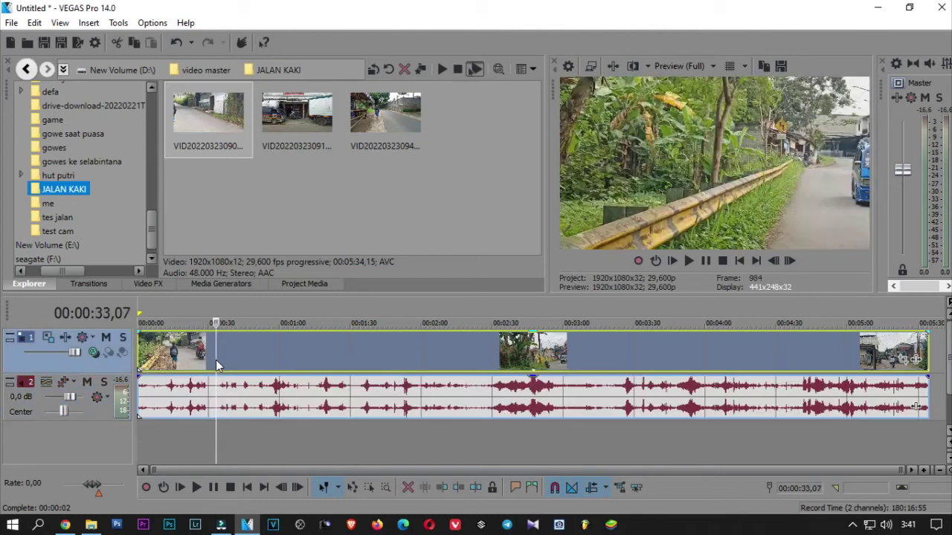
{"action": "left_click", "coordinate": [241, 361]}
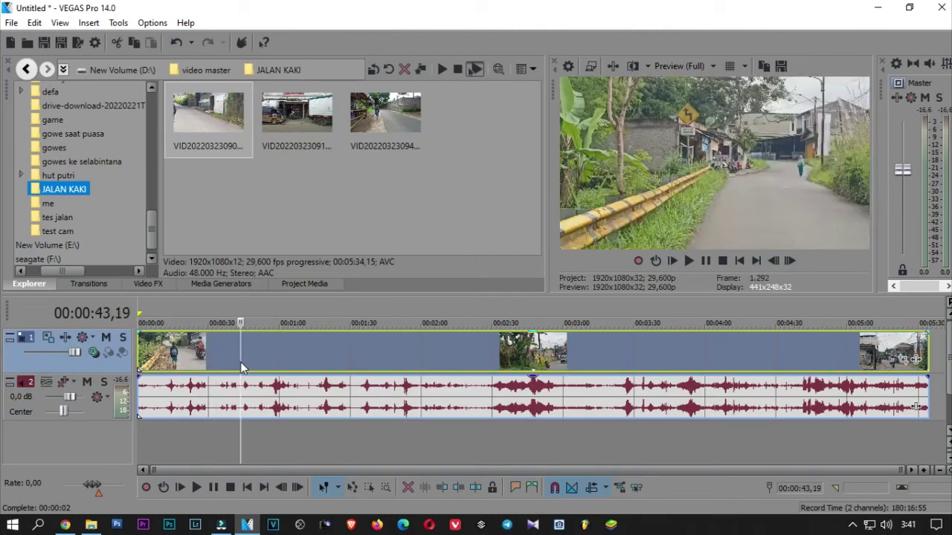
{"action": "left_click", "coordinate": [179, 363]}
{"action": "left_click", "coordinate": [169, 364]}
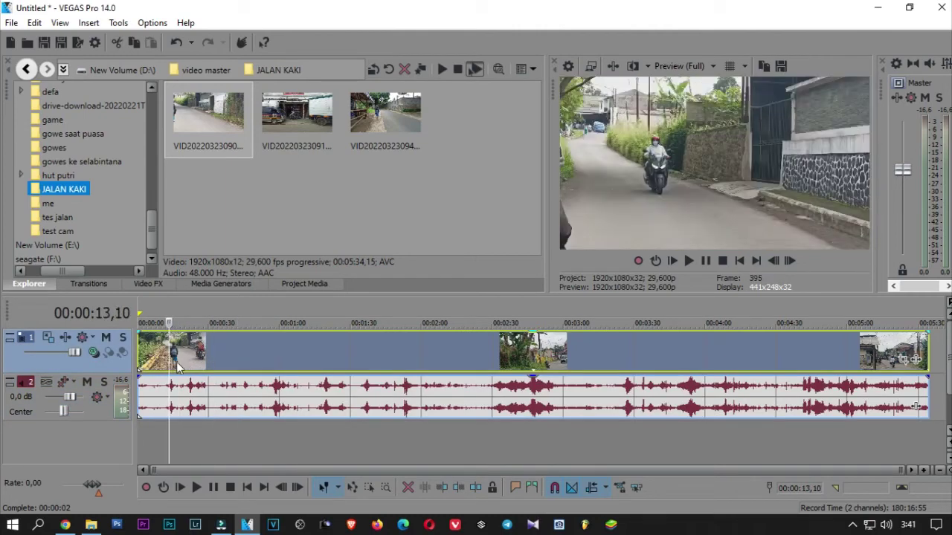
{"action": "left_click", "coordinate": [158, 366]}
{"action": "left_click", "coordinate": [182, 364]}
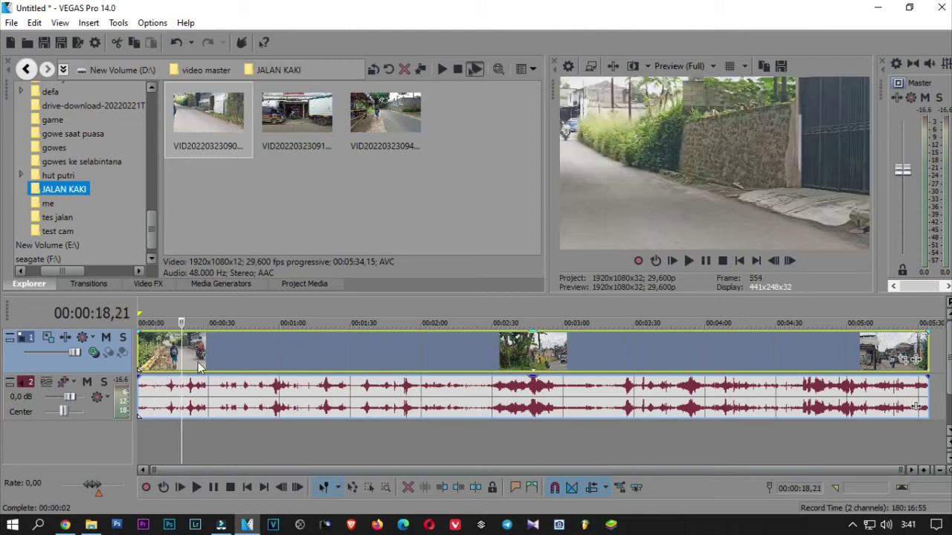
{"action": "left_click", "coordinate": [209, 363]}
{"action": "left_click", "coordinate": [223, 367]}
{"action": "left_click", "coordinate": [232, 369]}
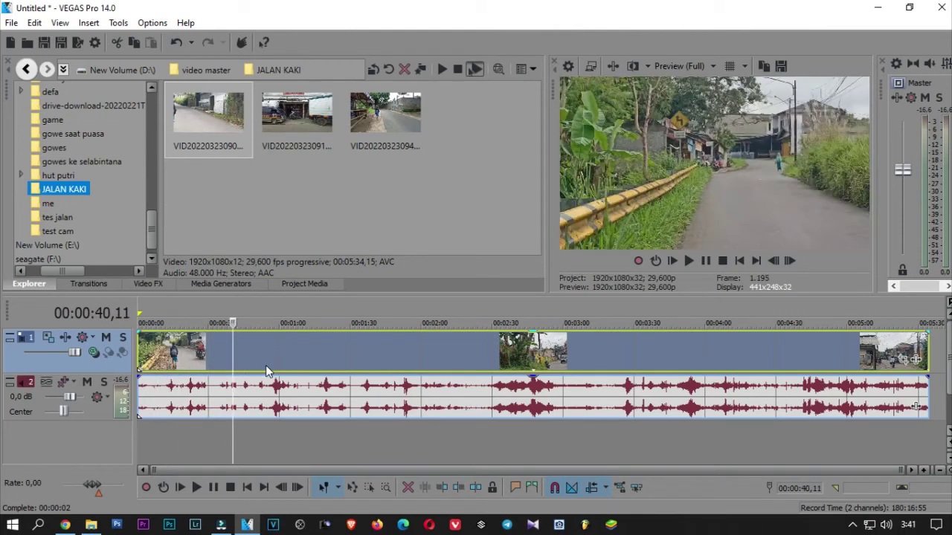
{"action": "left_click", "coordinate": [266, 365]}
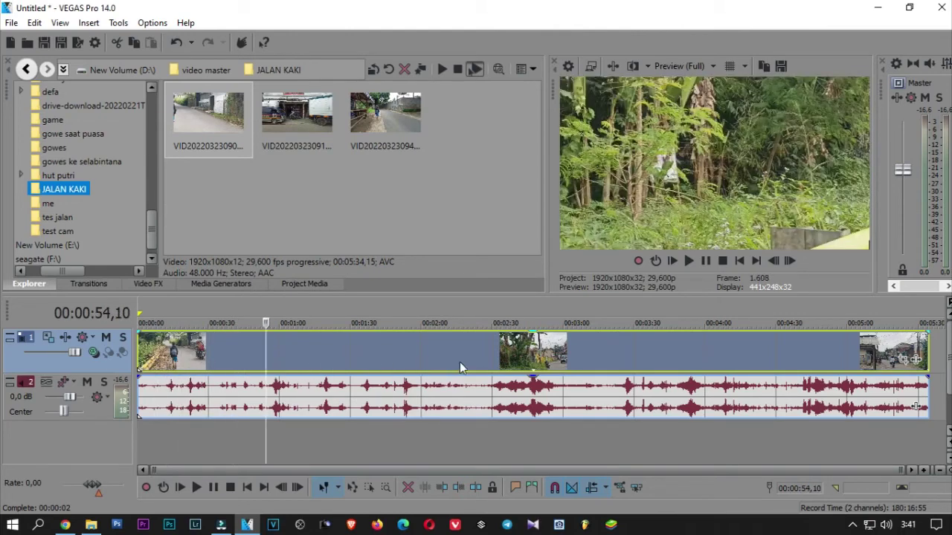
{"action": "key", "text": "space"}
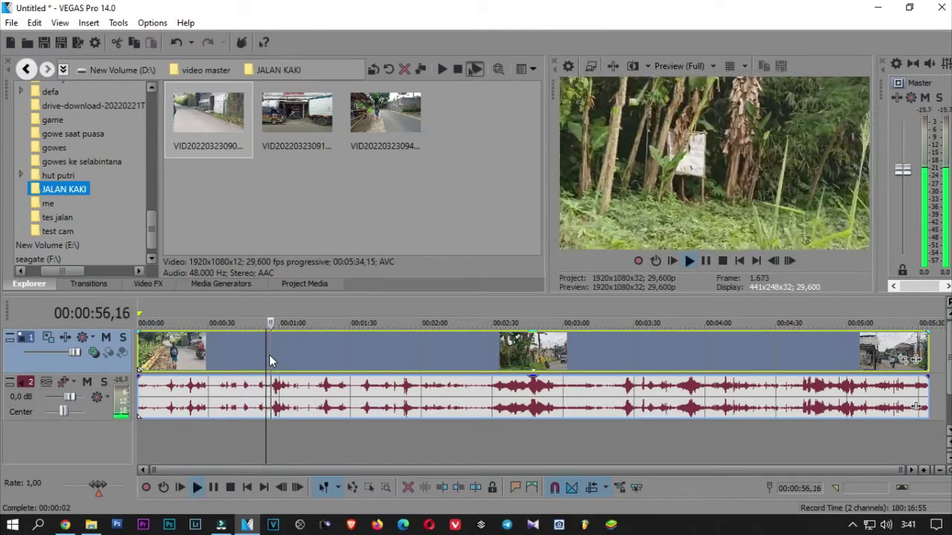
{"action": "key", "text": "space"}
- Play short samples of the remaining footage at several points between about 1:50 and 4:40
{"action": "left_click", "coordinate": [396, 363]}
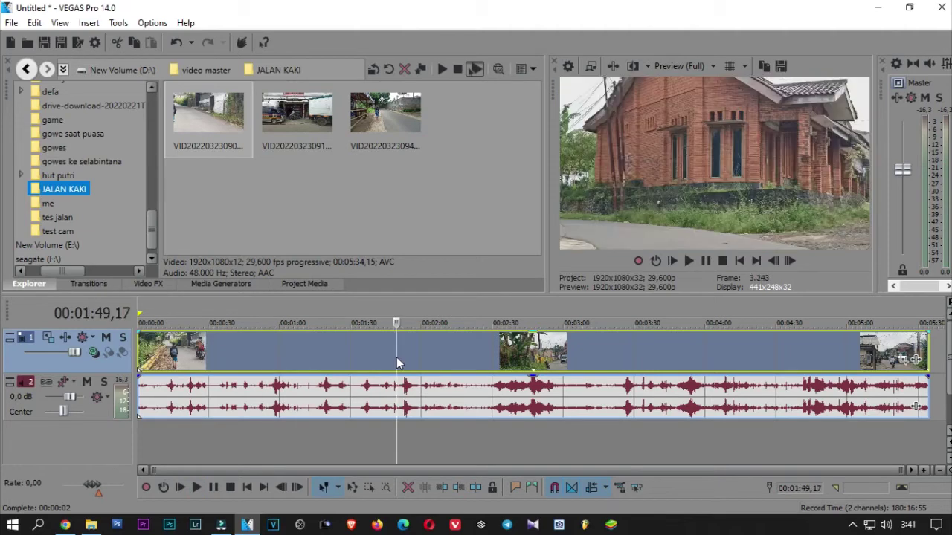
{"action": "key", "text": "space"}
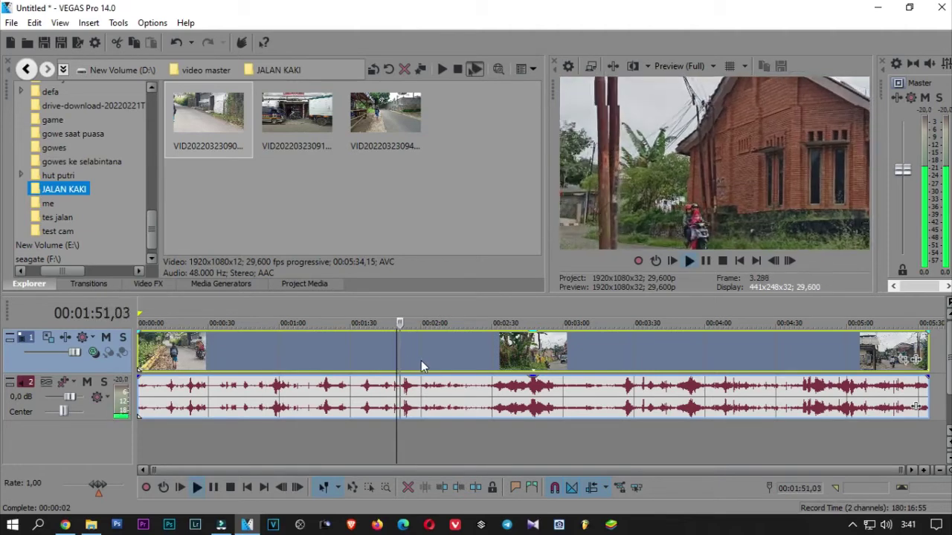
{"action": "key", "text": "space"}
{"action": "left_click", "coordinate": [491, 363]}
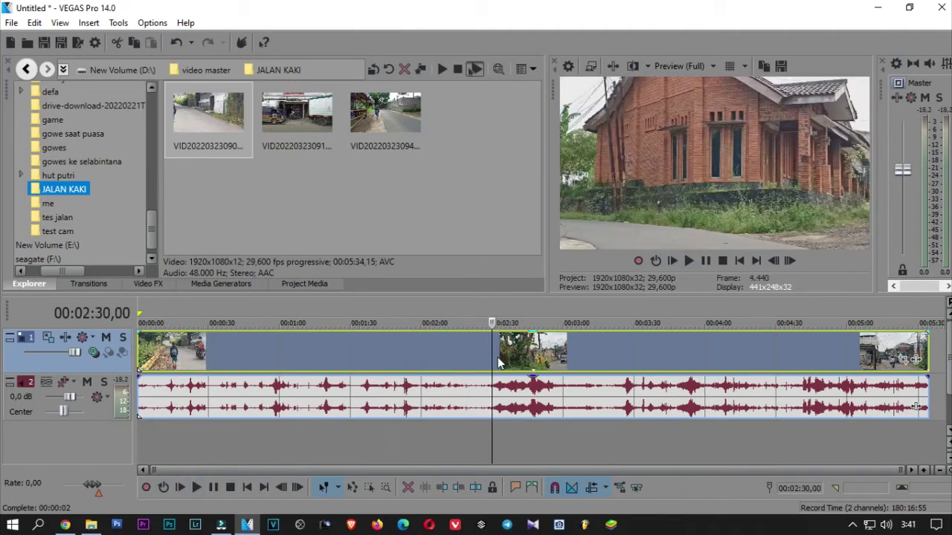
{"action": "key", "text": "space"}
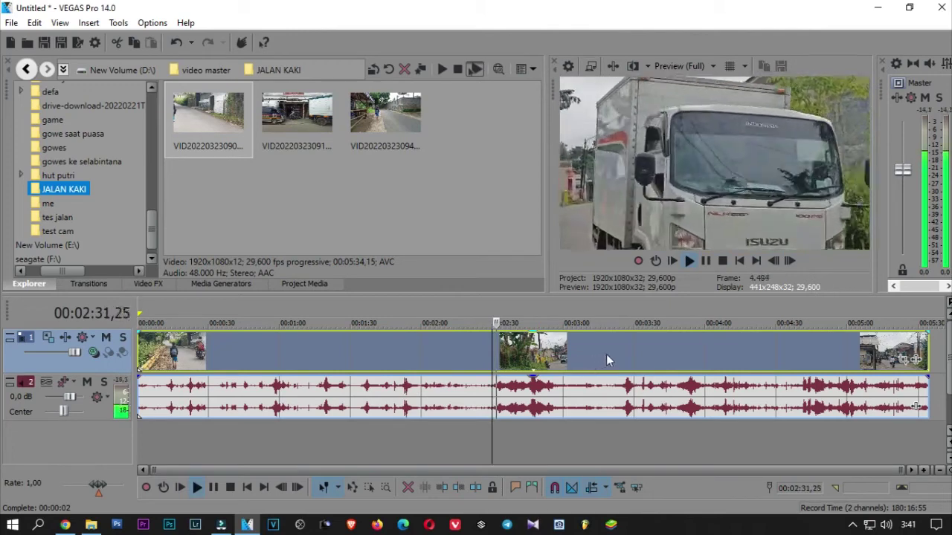
{"action": "key", "text": "space"}
{"action": "left_click", "coordinate": [800, 358]}
{"action": "key", "text": "space"}
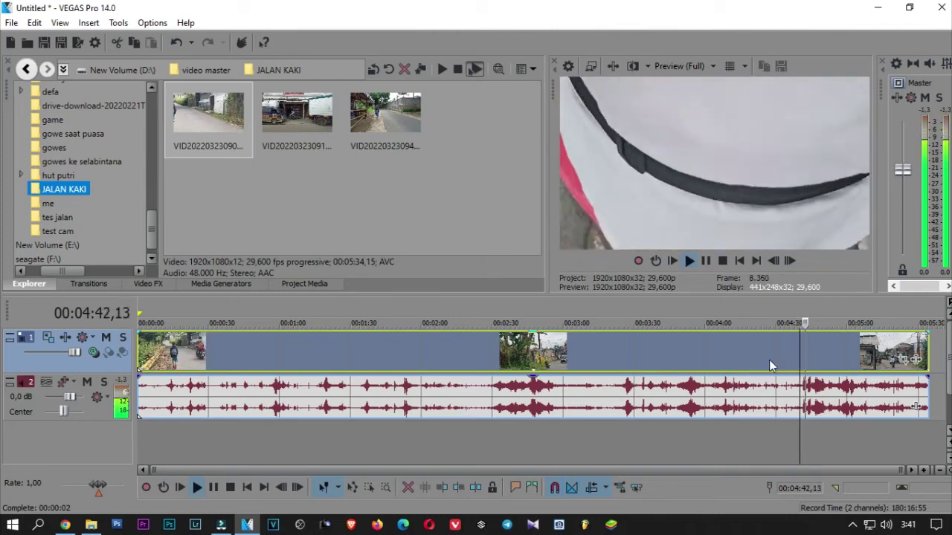
{"action": "key", "text": "space"}
{"action": "left_click", "coordinate": [769, 360]}
{"action": "key", "text": "space"}
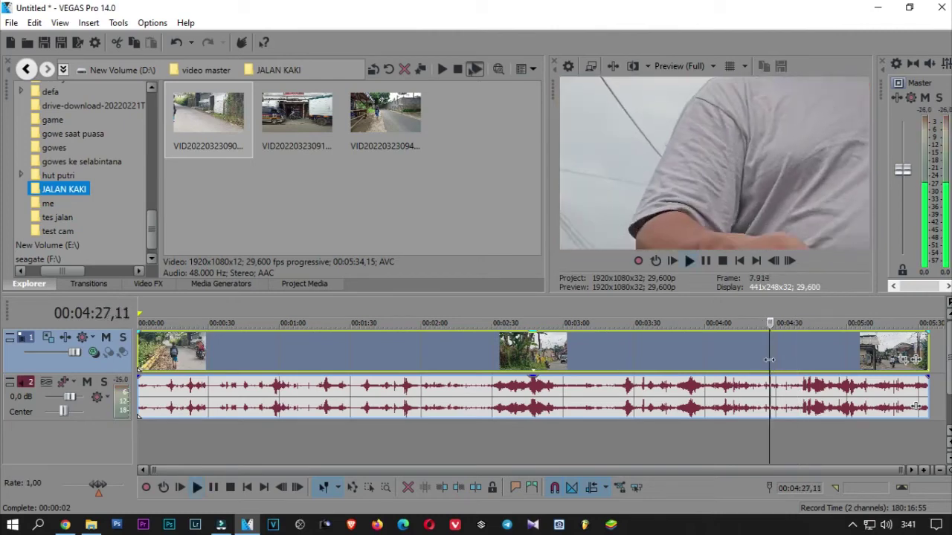
{"action": "left_click", "coordinate": [714, 361]}
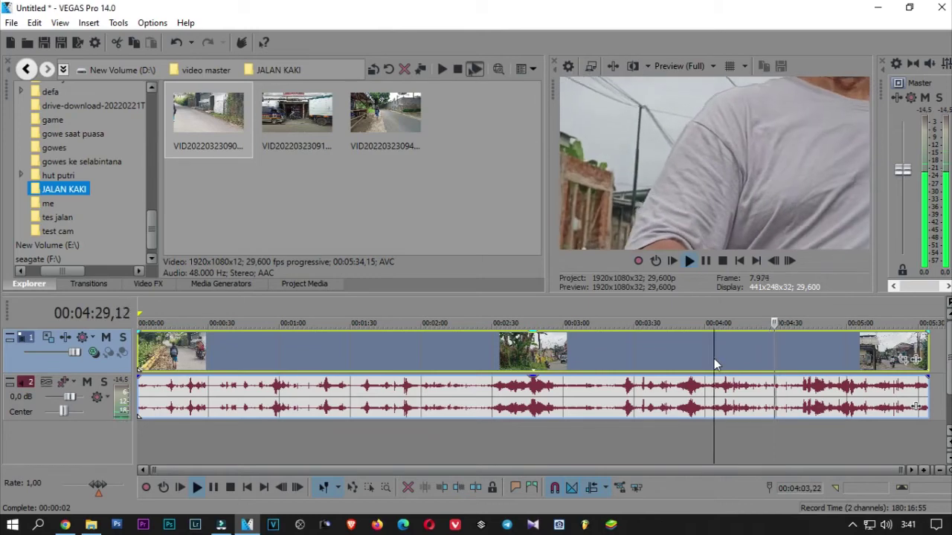
{"action": "key", "text": "space"}
{"action": "left_click", "coordinate": [644, 361]}
{"action": "key", "text": "space"}
{"action": "key", "text": "space"}
{"action": "left_click", "coordinate": [616, 358]}
{"action": "key", "text": "space"}
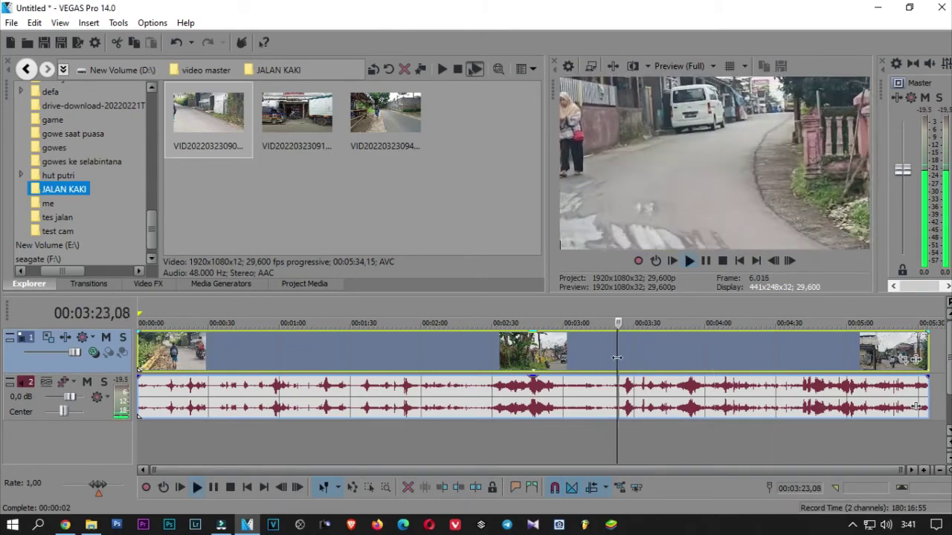
{"action": "key", "text": "space"}
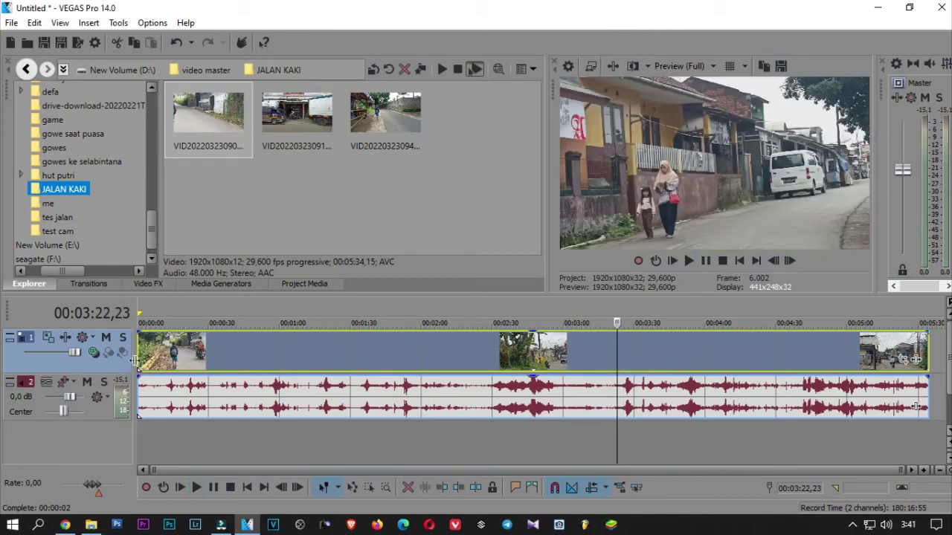
- Trim about 30 seconds off the clip's beginning and shorten its end so the clip lasts about 20 seconds
{"action": "left_click_drag", "start_coordinate": [137, 359], "coordinate": [209, 358]}
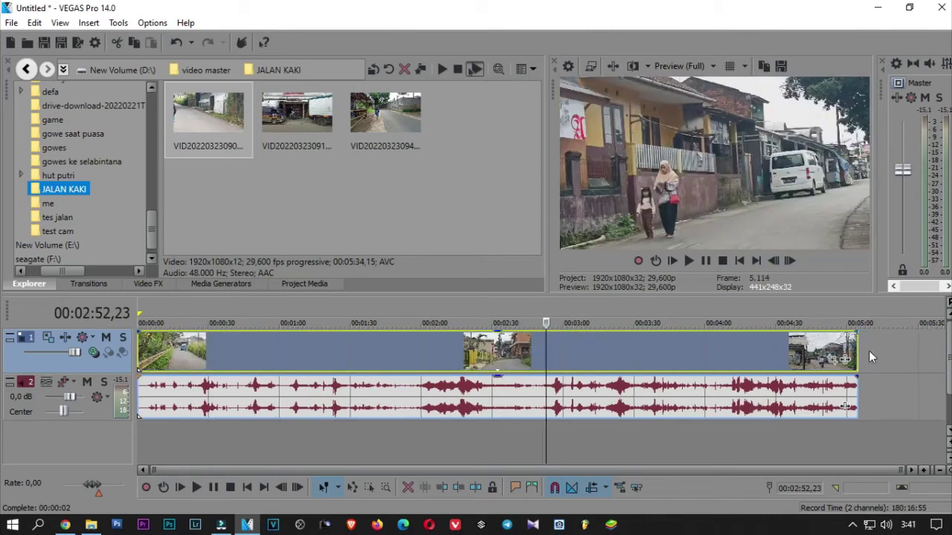
{"action": "left_click_drag", "start_coordinate": [857, 358], "coordinate": [207, 329]}
{"action": "left_click_drag", "start_coordinate": [903, 470], "coordinate": [304, 458]}
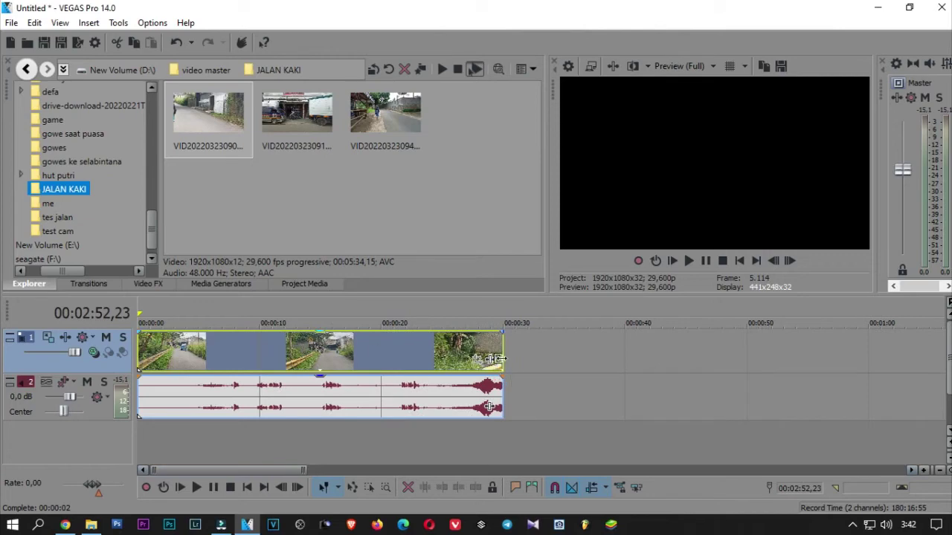
{"action": "left_click_drag", "start_coordinate": [503, 356], "coordinate": [383, 354]}
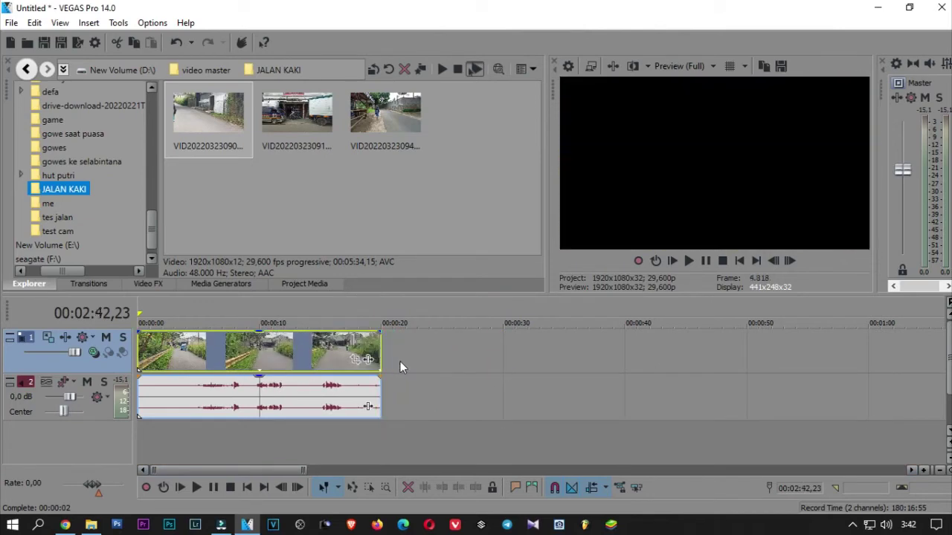
- Preview the trimmed clip from about 7 seconds and mute its audio track, returning the playhead to the project start
{"action": "left_click", "coordinate": [222, 357]}
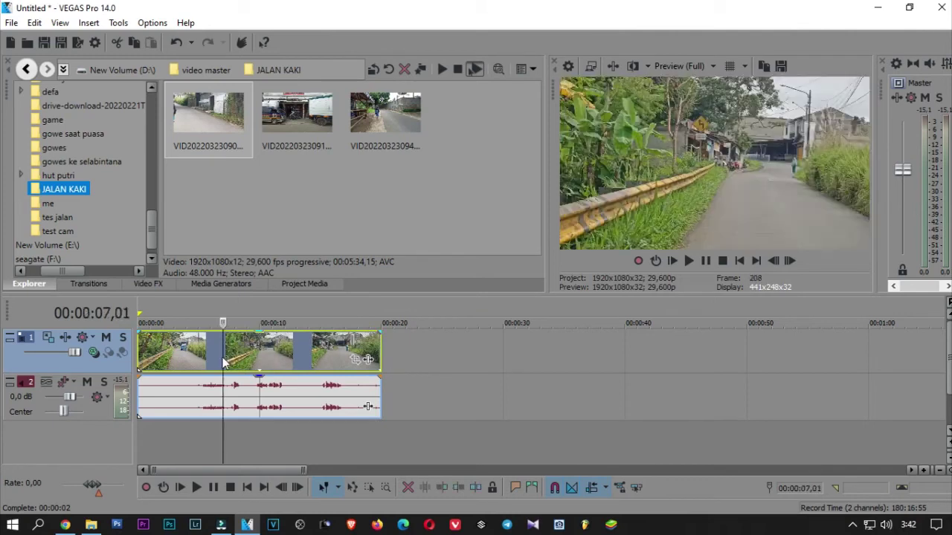
{"action": "key", "text": "space"}
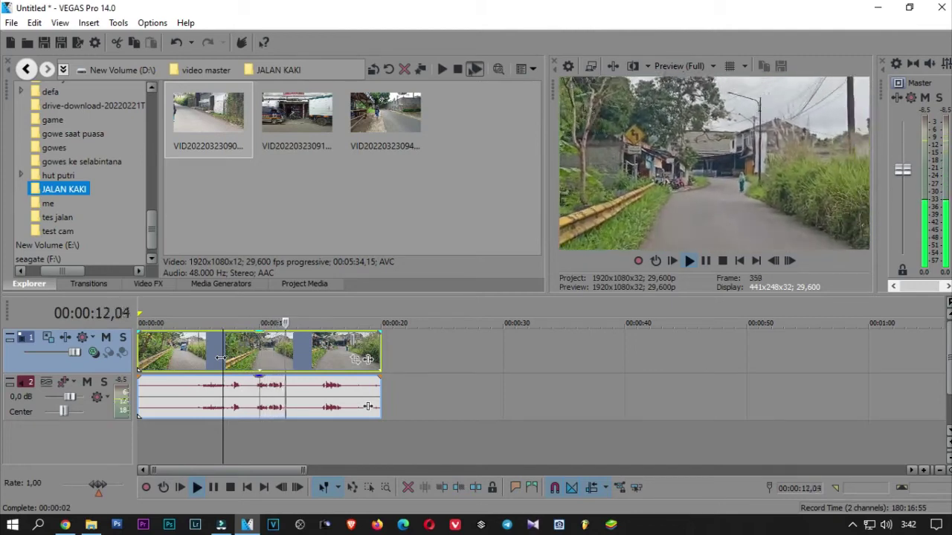
{"action": "key", "text": "space"}
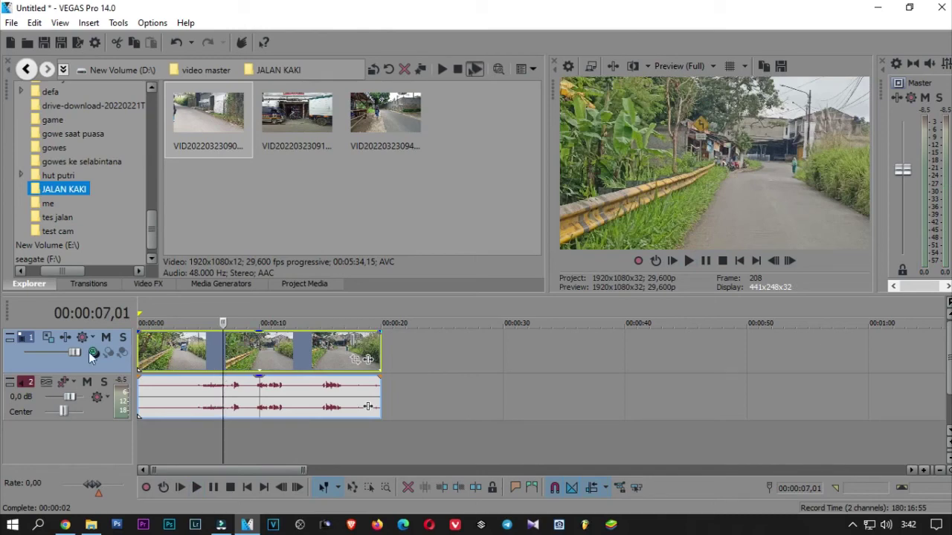
{"action": "left_click", "coordinate": [87, 383]}
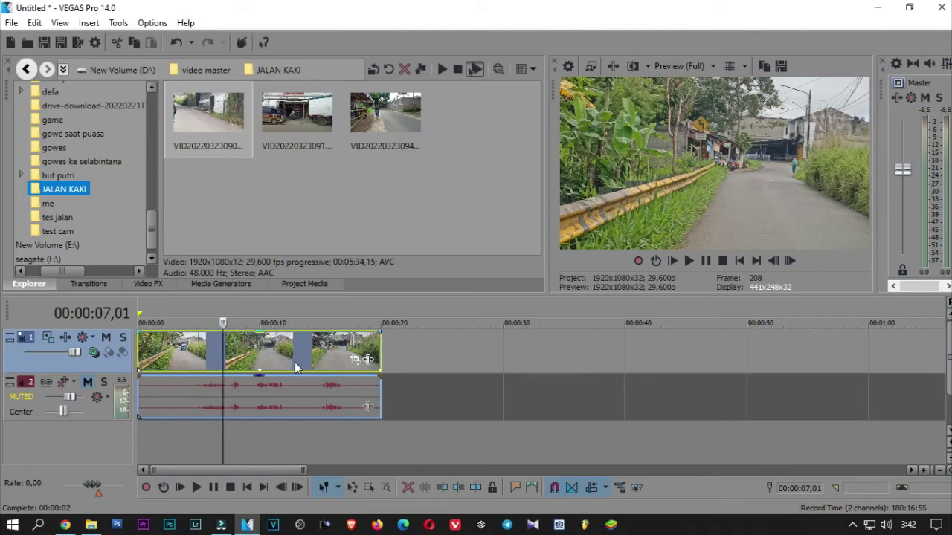
{"action": "key", "text": "ctrl+Home"}
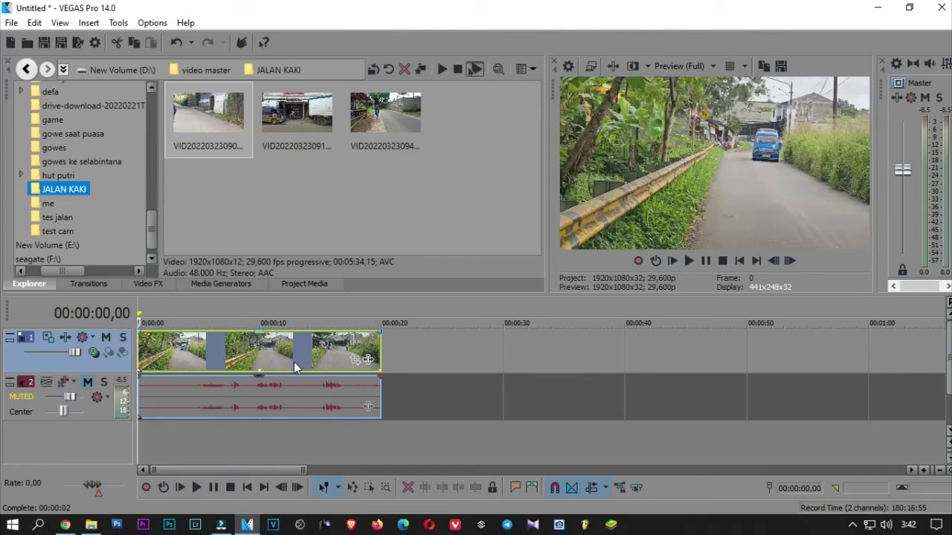
- Browse the available video effects and show the Color Curves presets in the VEGAS effects group
{"action": "left_click", "coordinate": [148, 284]}
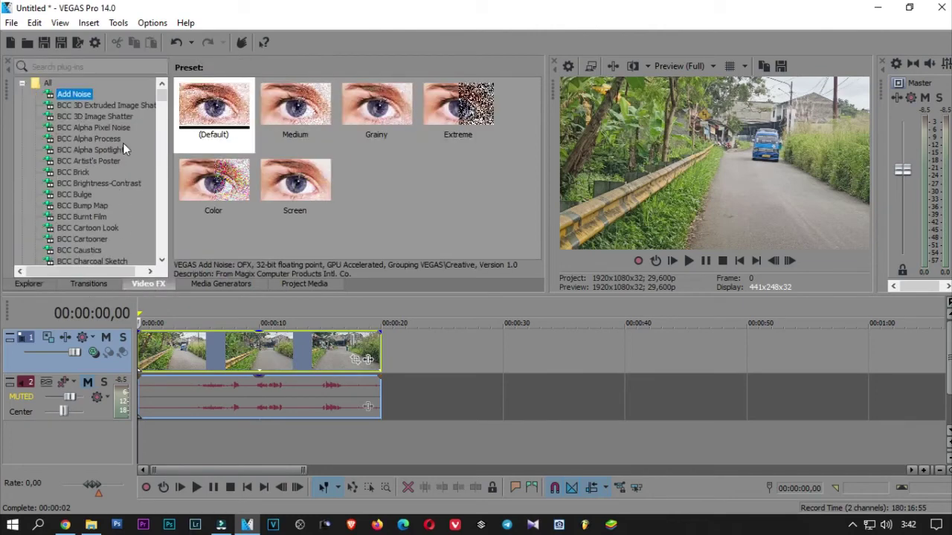
{"action": "scroll", "coordinate": [123, 145], "scroll_direction": "down", "scroll_amount": 6}
{"action": "scroll", "coordinate": [123, 143], "scroll_direction": "down", "scroll_amount": 8}
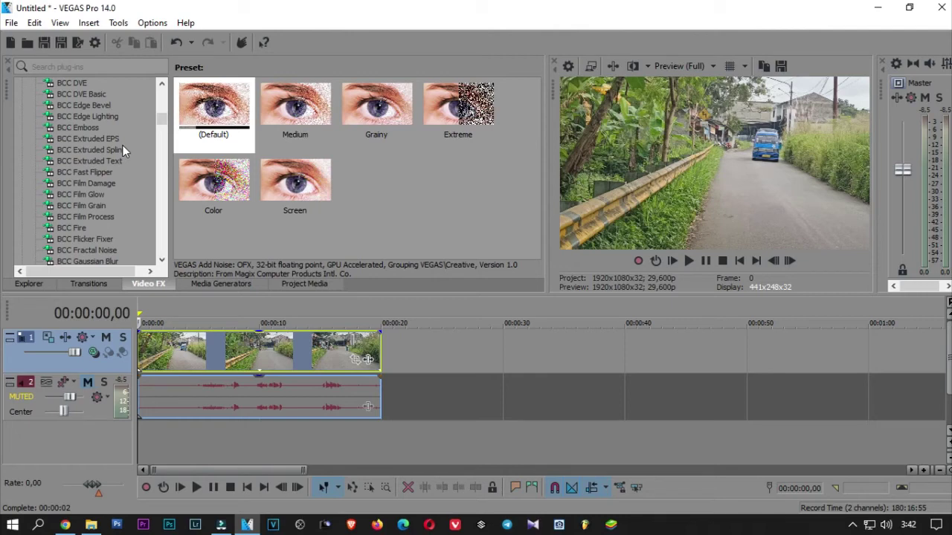
{"action": "scroll", "coordinate": [122, 145], "scroll_direction": "down", "scroll_amount": 4}
{"action": "scroll", "coordinate": [122, 145], "scroll_direction": "down", "scroll_amount": 4}
{"action": "scroll", "coordinate": [122, 145], "scroll_direction": "down", "scroll_amount": 8}
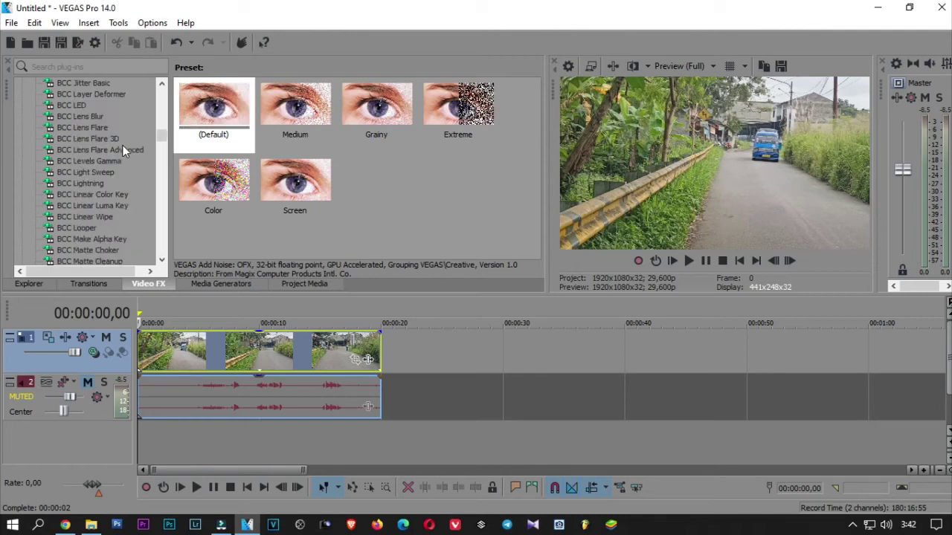
{"action": "scroll", "coordinate": [122, 145], "scroll_direction": "down", "scroll_amount": 4}
{"action": "scroll", "coordinate": [122, 145], "scroll_direction": "down", "scroll_amount": 20}
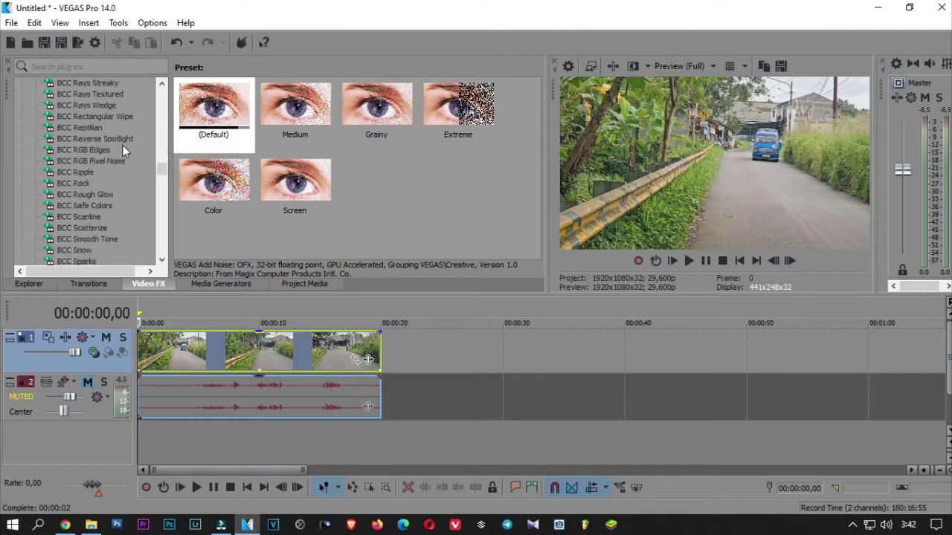
{"action": "scroll", "coordinate": [122, 145], "scroll_direction": "down", "scroll_amount": 15}
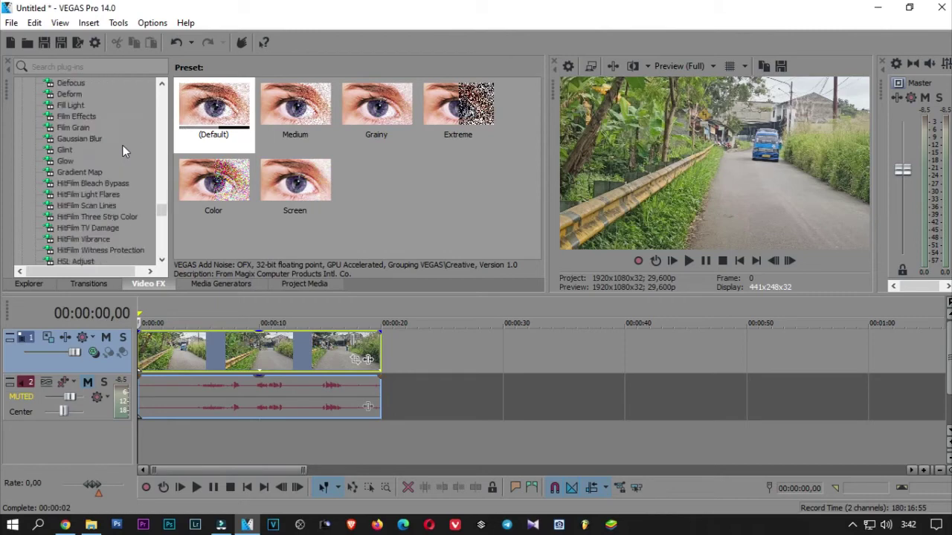
{"action": "scroll", "coordinate": [122, 145], "scroll_direction": "down", "scroll_amount": 2}
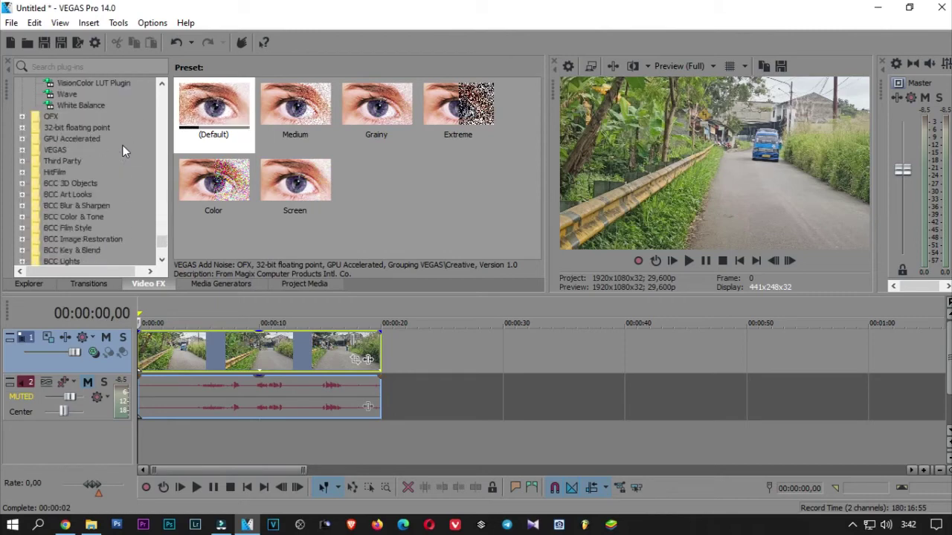
{"action": "left_click", "coordinate": [46, 151]}
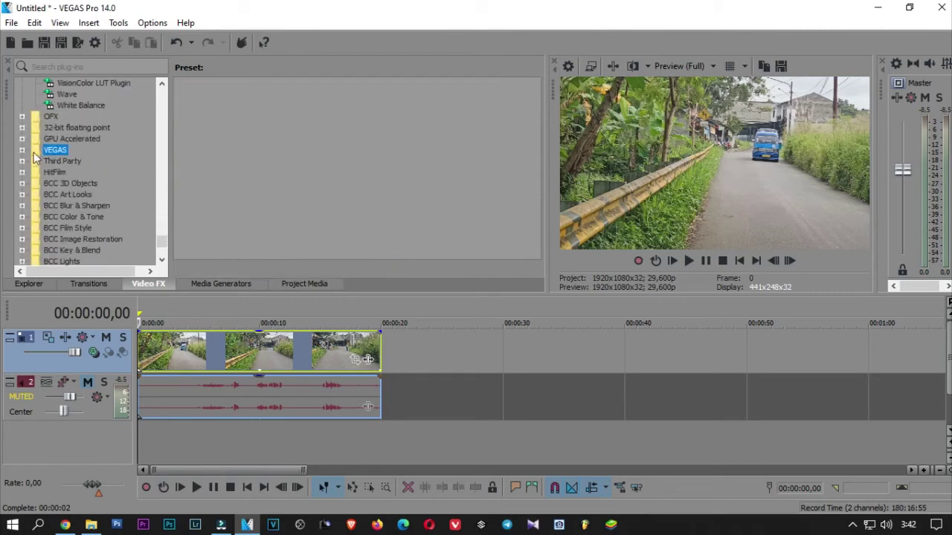
{"action": "left_click", "coordinate": [21, 150]}
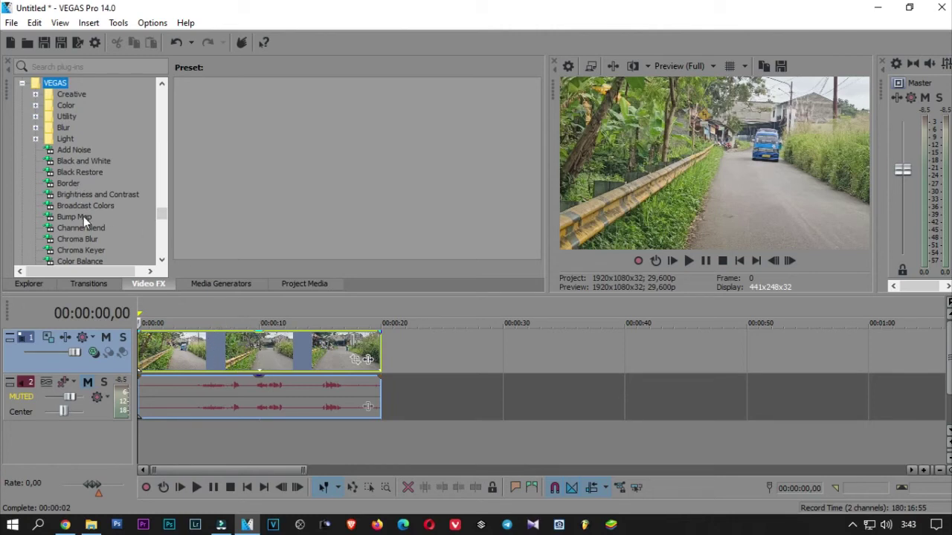
{"action": "scroll", "coordinate": [83, 219], "scroll_direction": "down", "scroll_amount": 1}
{"action": "left_click", "coordinate": [93, 251]}
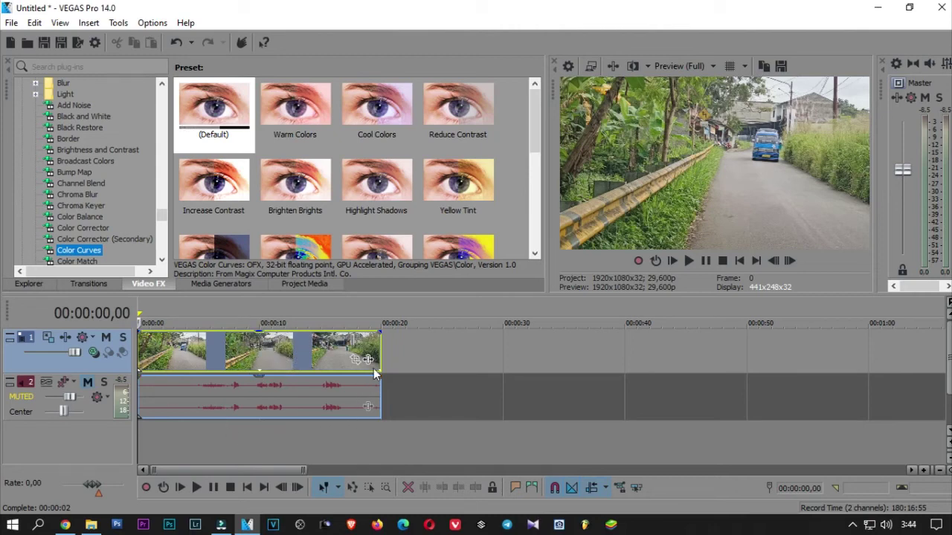
{"action": "left_click_drag", "start_coordinate": [380, 357], "coordinate": [262, 349]}
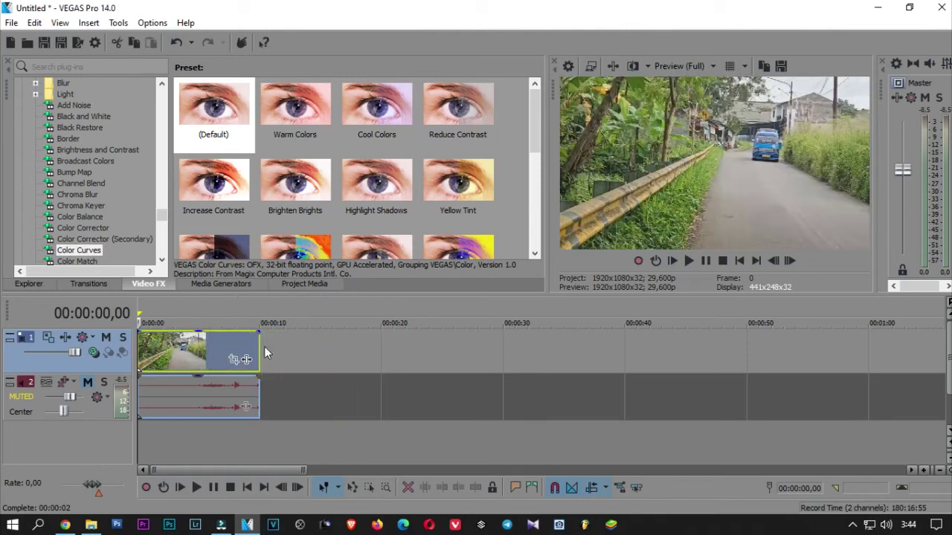
{"action": "left_click", "coordinate": [30, 283]}
{"action": "left_click_drag", "start_coordinate": [316, 122], "coordinate": [269, 355]}
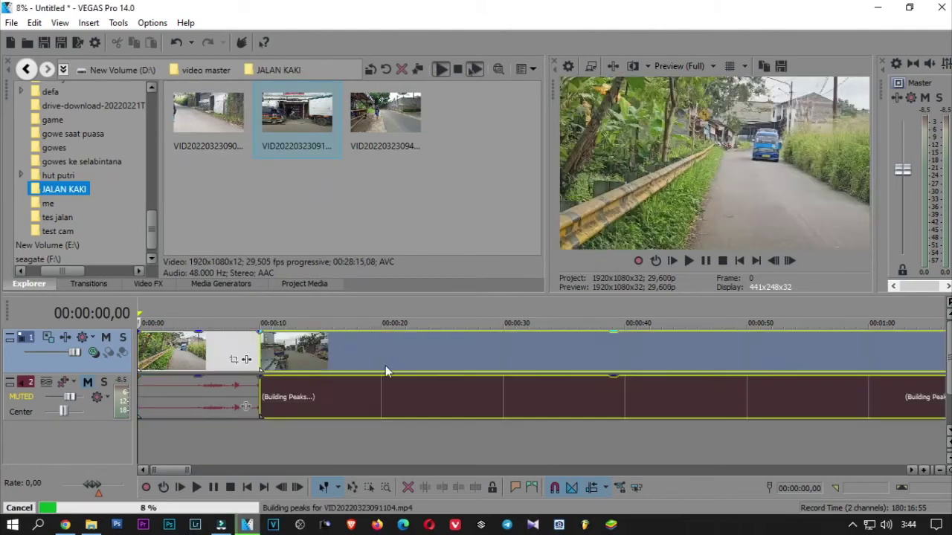
{"action": "left_click", "coordinate": [264, 357]}
{"action": "mouse_move", "coordinate": [261, 357]}
{"action": "left_mouse_down"}
{"action": "mouse_move", "coordinate": [285, 357]}
{"action": "mouse_move", "coordinate": [260, 358]}
{"action": "left_mouse_up"}
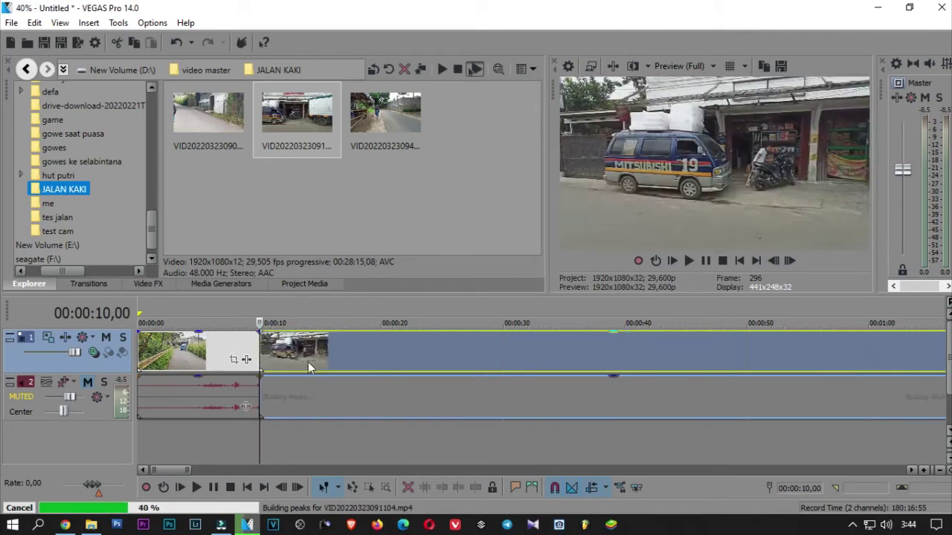
- Split the second clip at the 20-second mark and delete everything after the split
{"action": "left_click", "coordinate": [382, 344]}
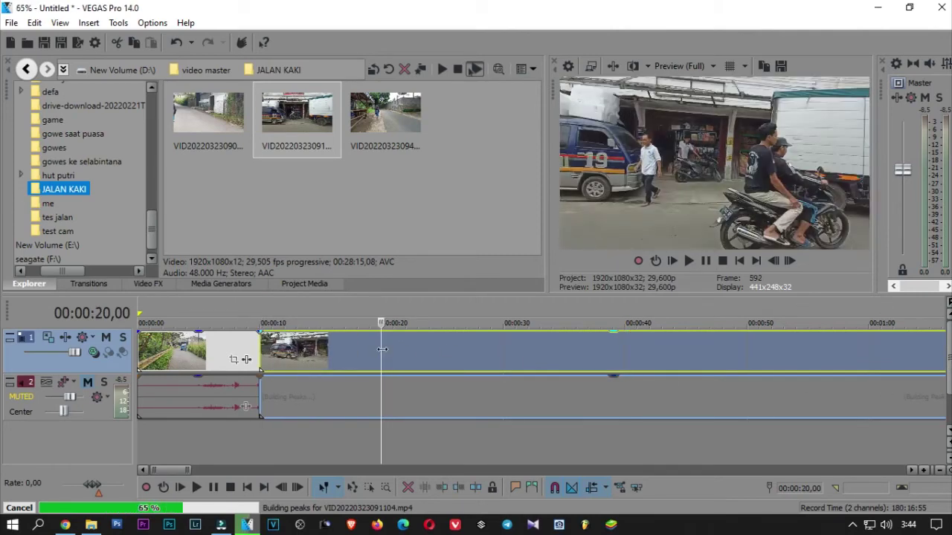
{"action": "key", "text": "s"}
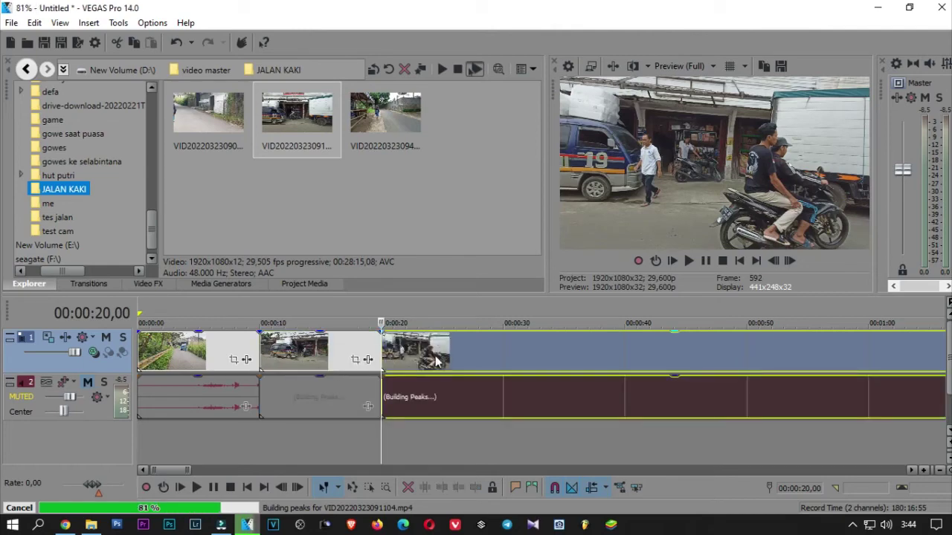
{"action": "left_click", "coordinate": [436, 357]}
{"action": "key", "text": "Delete"}
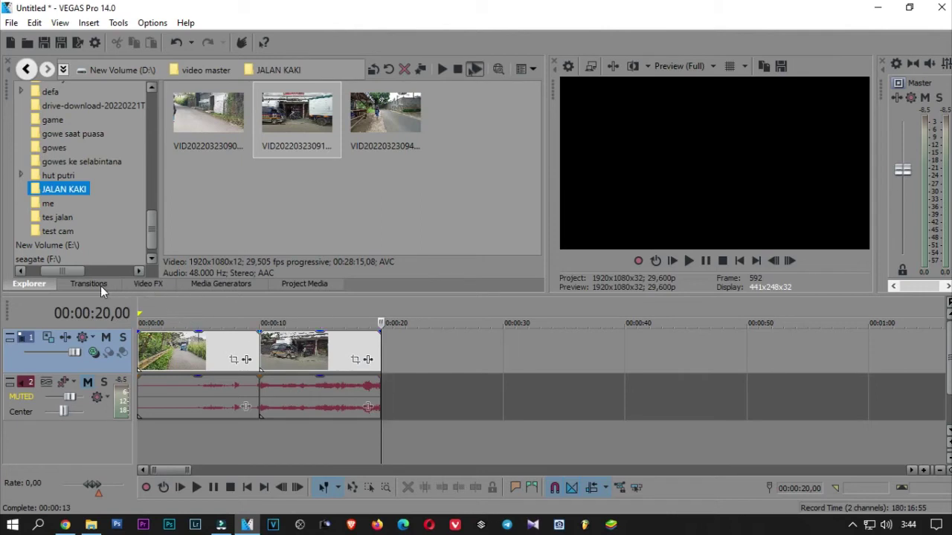
- Add the VEGAS Color Curves effect to the first clip through its event effects
{"action": "left_click", "coordinate": [155, 283]}
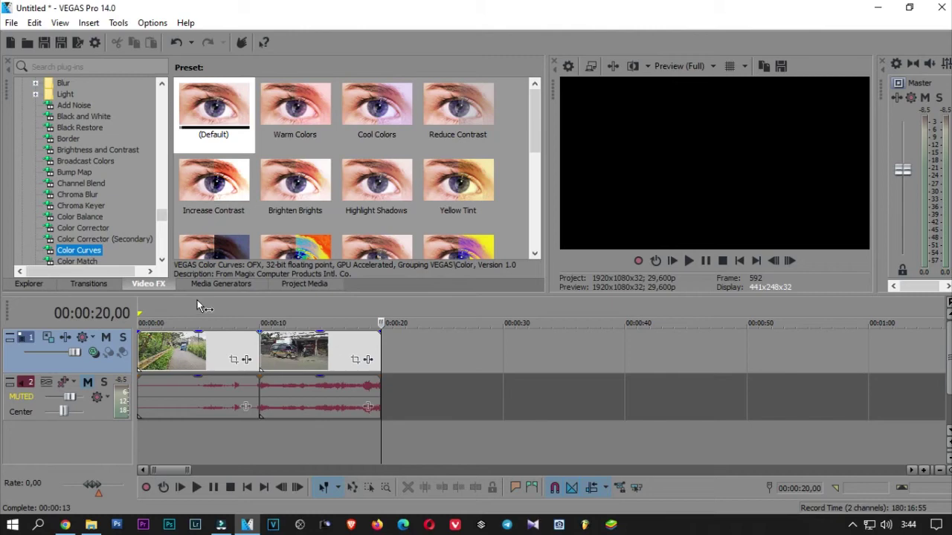
{"action": "left_click", "coordinate": [247, 360]}
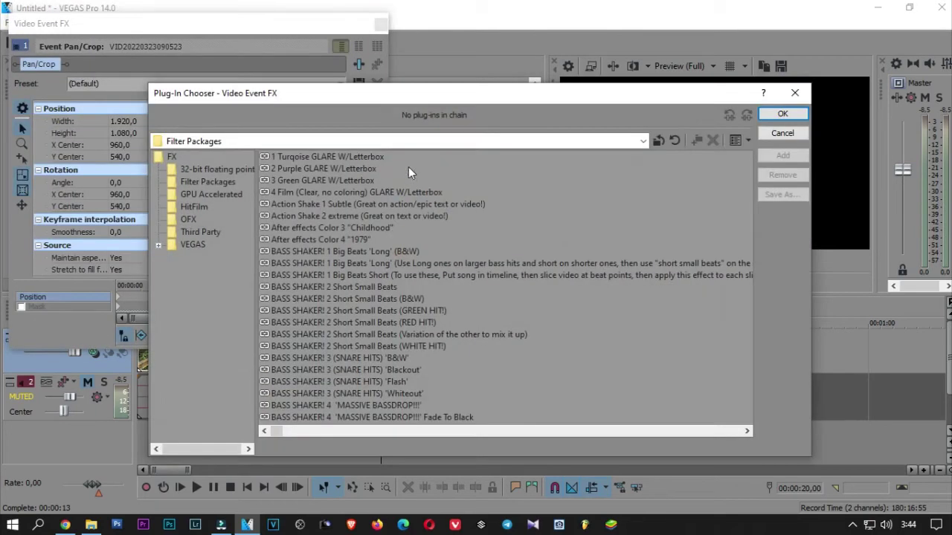
{"action": "left_click", "coordinate": [196, 245]}
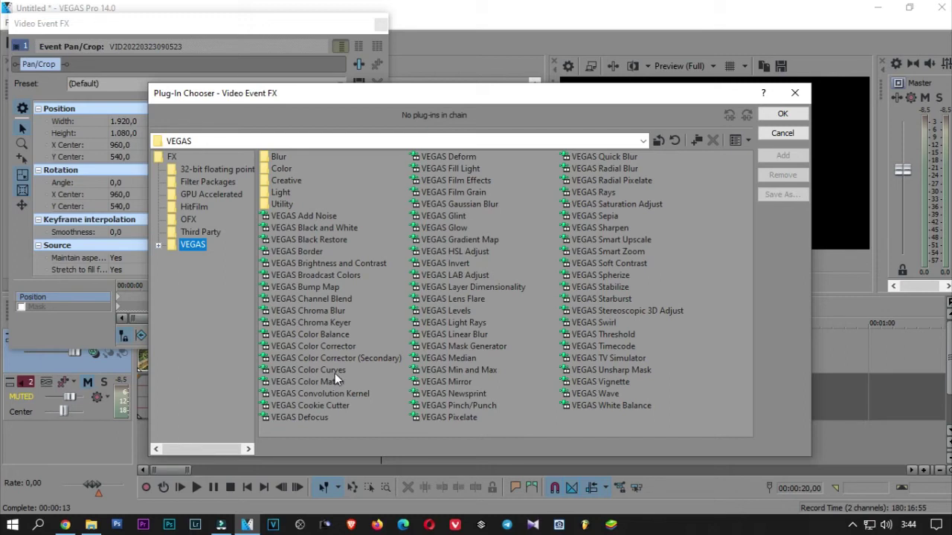
{"action": "left_click", "coordinate": [305, 372]}
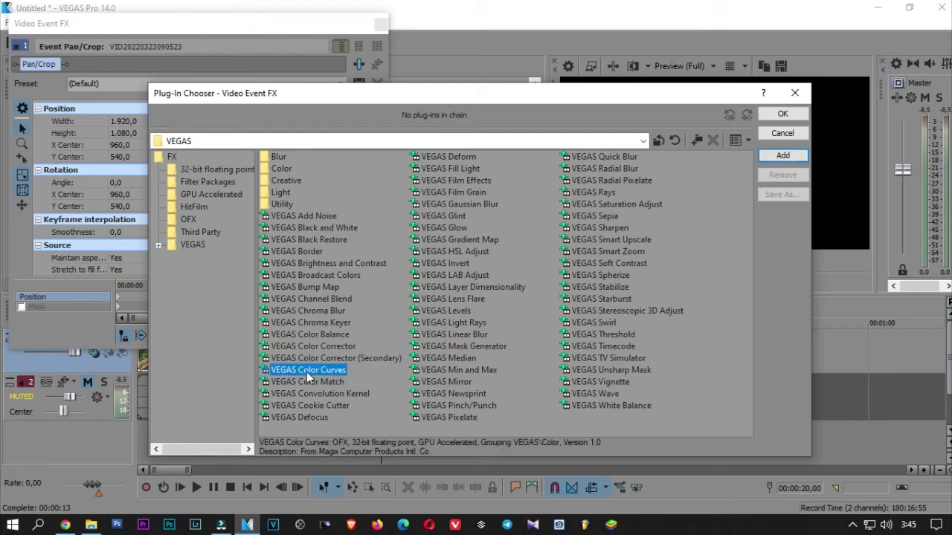
{"action": "left_click", "coordinate": [798, 158]}
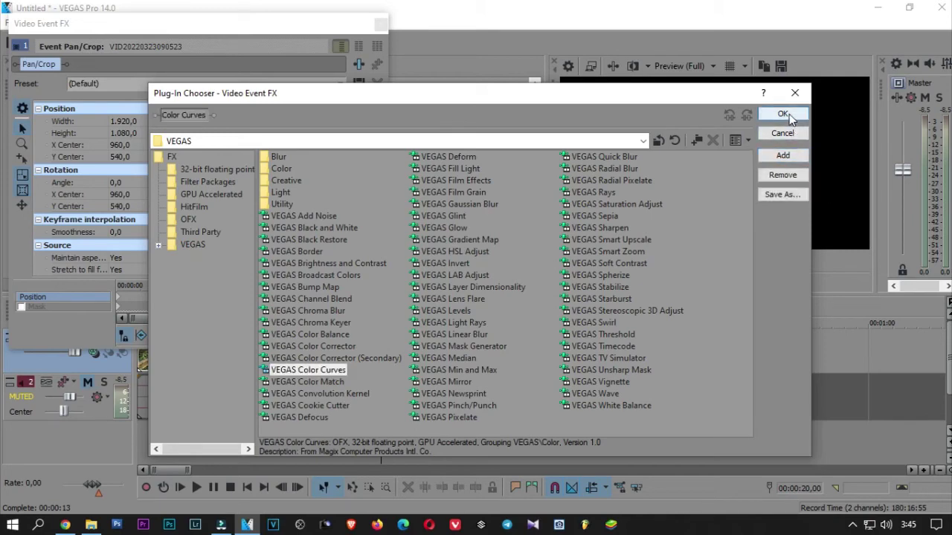
{"action": "left_click", "coordinate": [785, 114]}
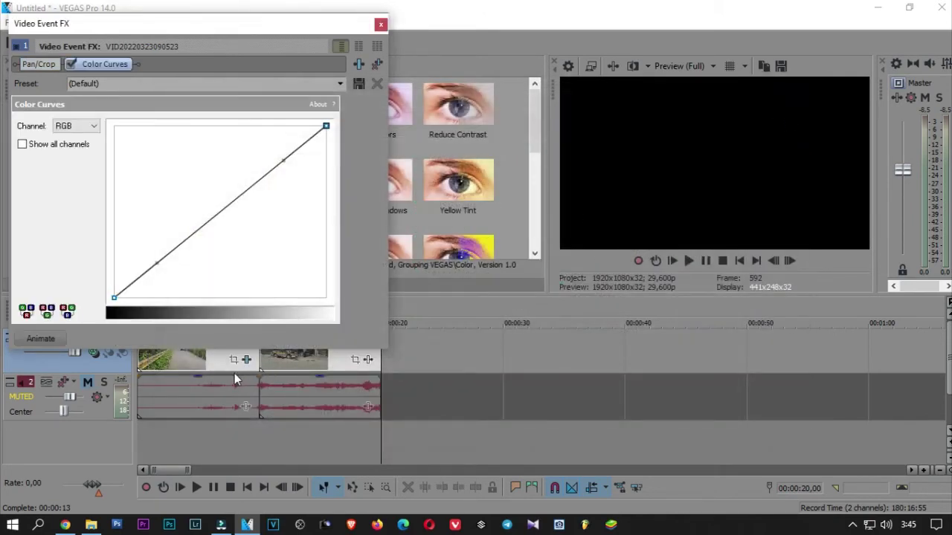
- Bend the first clip's RGB curve into an S shape with darker shadows and brighter highlights, checking a frame about 5 seconds in
{"action": "left_click", "coordinate": [113, 297]}
{"action": "left_click_drag", "start_coordinate": [157, 266], "coordinate": [168, 277]}
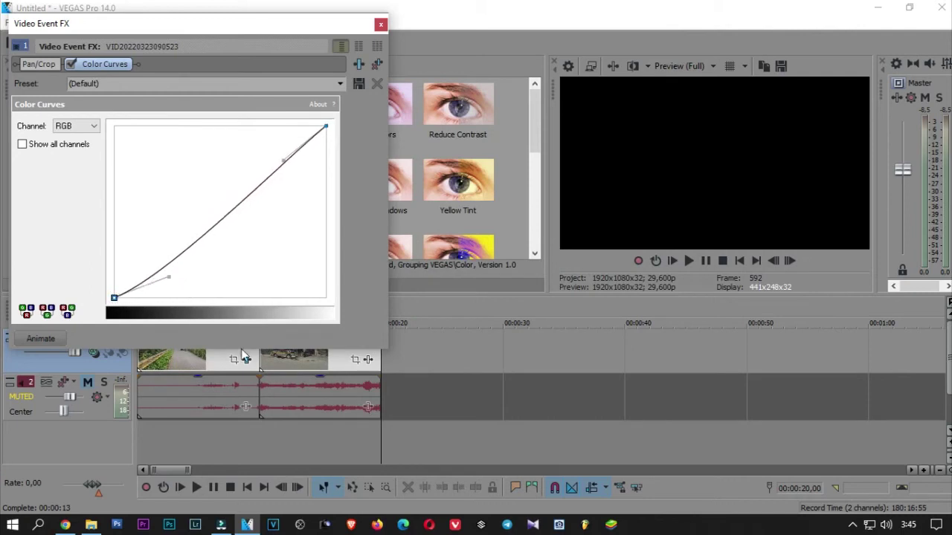
{"action": "left_click", "coordinate": [204, 365]}
{"action": "left_click_drag", "start_coordinate": [169, 276], "coordinate": [245, 297]}
{"action": "left_click_drag", "start_coordinate": [284, 160], "coordinate": [174, 128]}
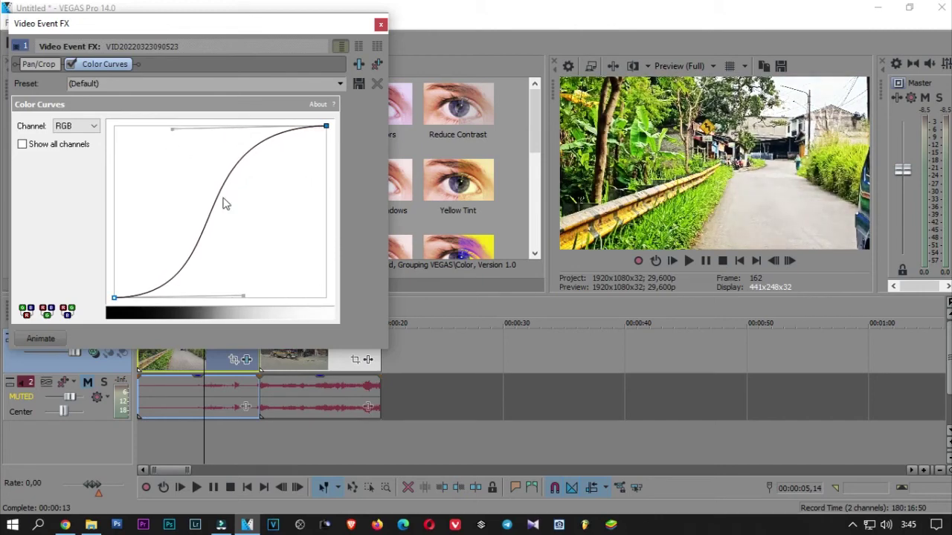
{"action": "left_click_drag", "start_coordinate": [174, 130], "coordinate": [174, 154]}
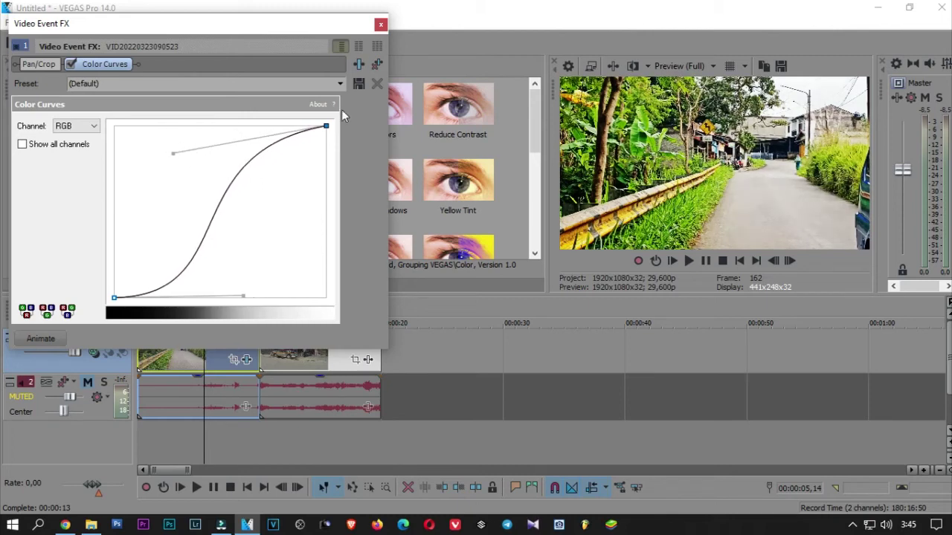
{"action": "left_click", "coordinate": [380, 26]}
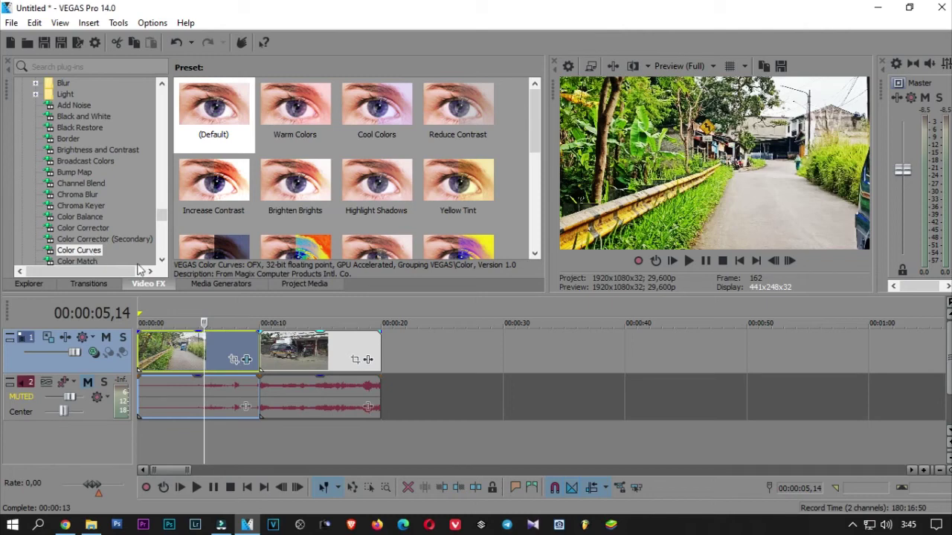
- Apply the default Color Curves preset to the second clip and bend its RGB curve into an inverted S for low contrast
{"action": "left_click_drag", "start_coordinate": [223, 119], "coordinate": [315, 361]}
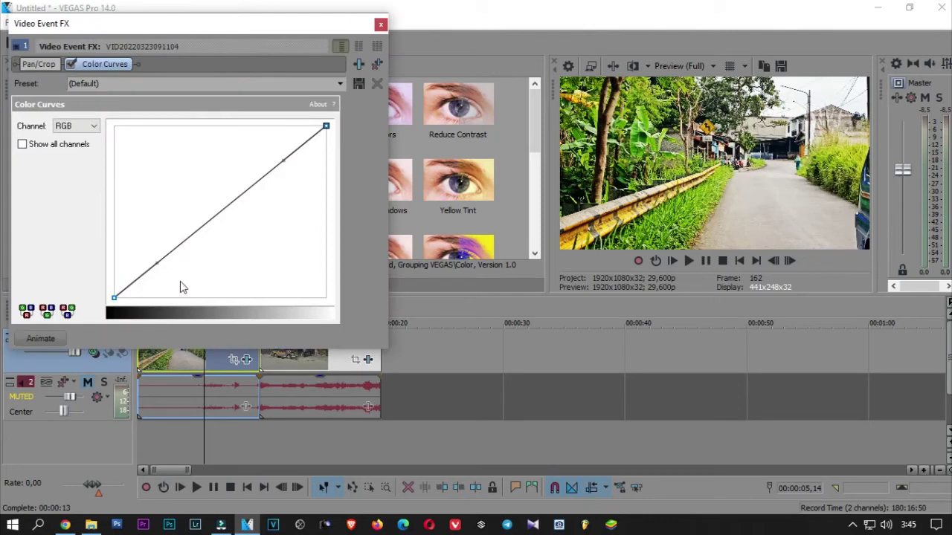
{"action": "left_click", "coordinate": [301, 363]}
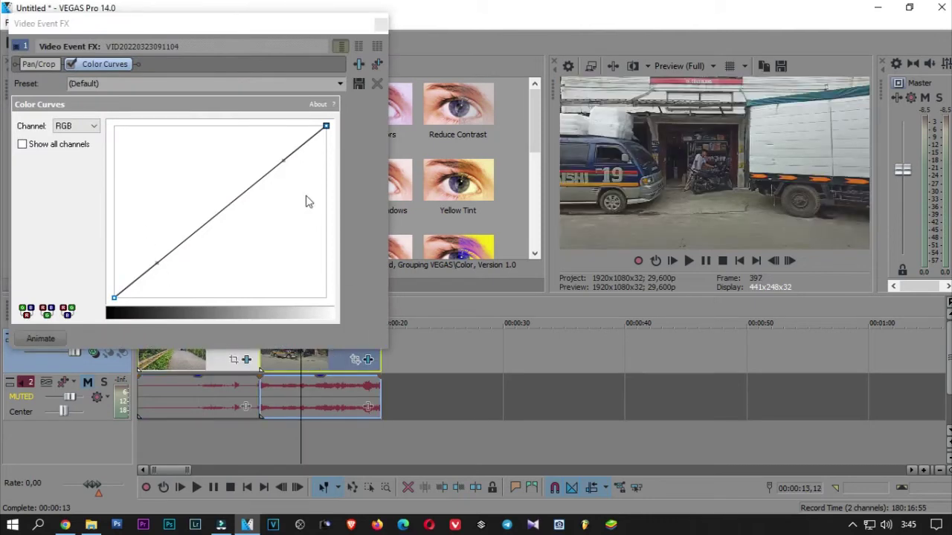
{"action": "left_click_drag", "start_coordinate": [283, 162], "coordinate": [289, 288]}
{"action": "left_click_drag", "start_coordinate": [155, 263], "coordinate": [135, 175]}
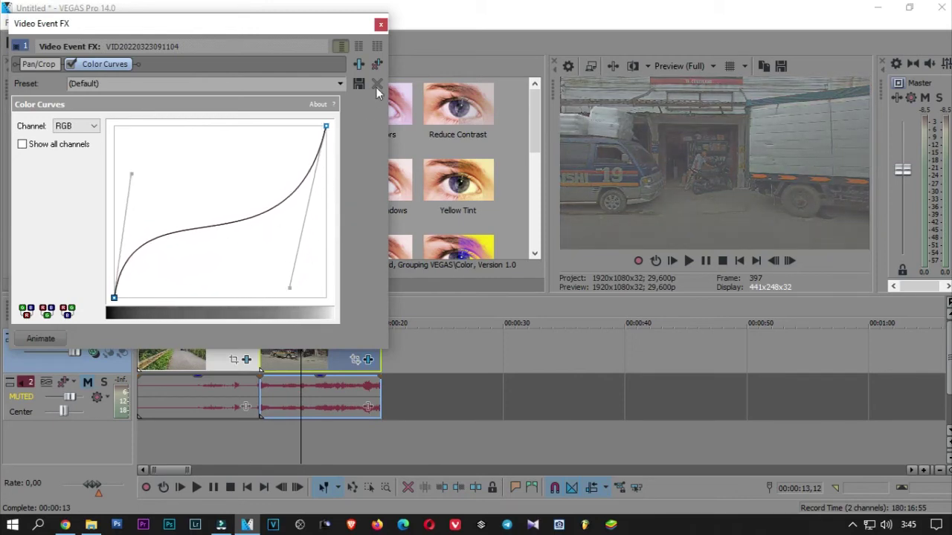
{"action": "left_click", "coordinate": [380, 24]}
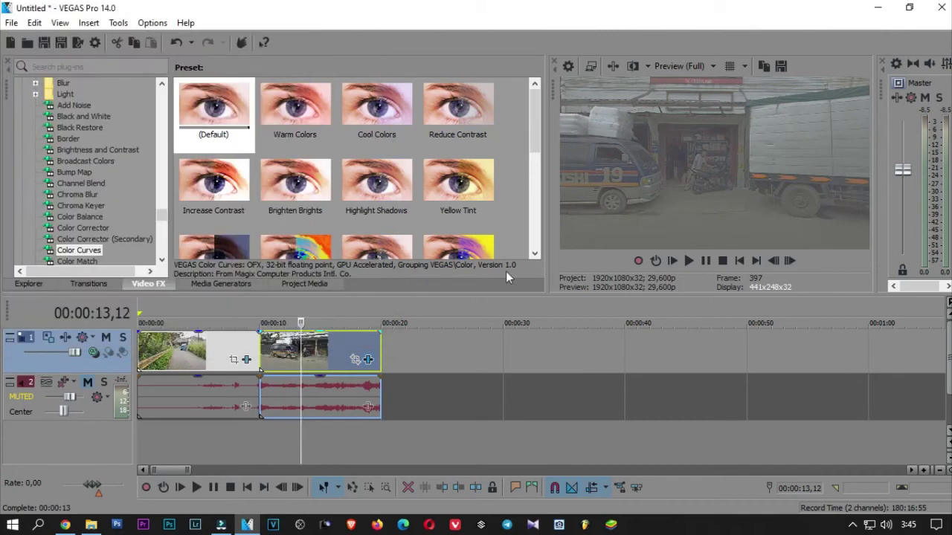
- Preview both color-adjusted clips from the project start
{"action": "left_click", "coordinate": [739, 262]}
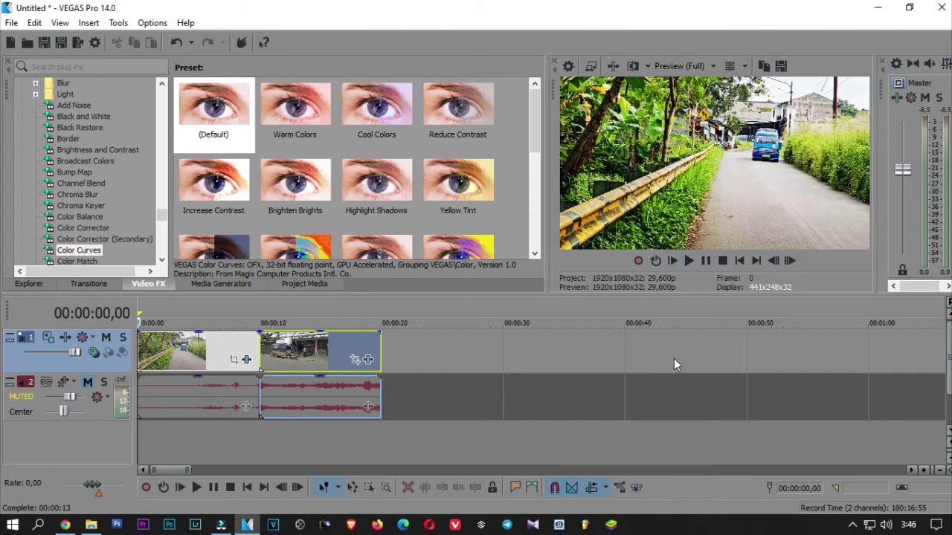
{"action": "key", "text": "space"}
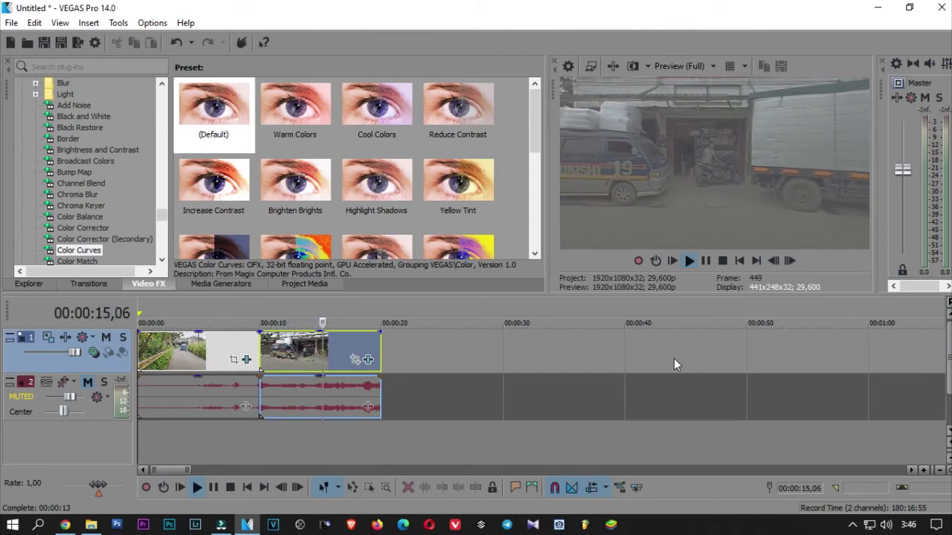
{"action": "left_click", "coordinate": [723, 264]}
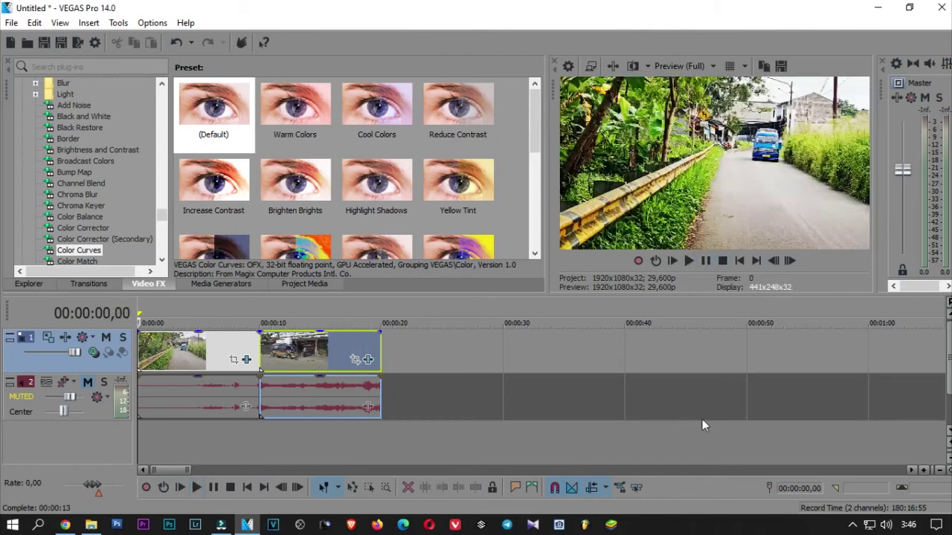
- Remove the Color Curves effect from the second clip and close its effect settings
{"action": "left_click", "coordinate": [367, 360]}
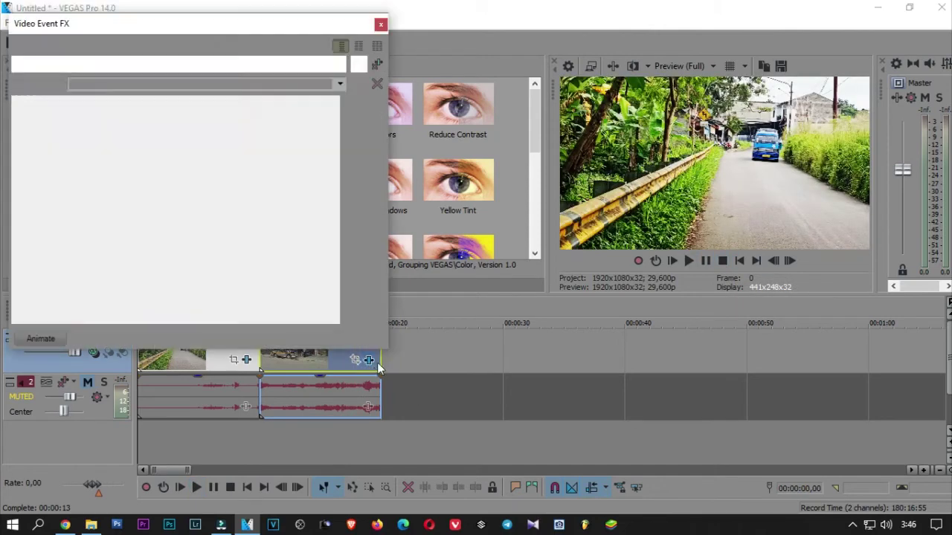
{"action": "left_click", "coordinate": [376, 65]}
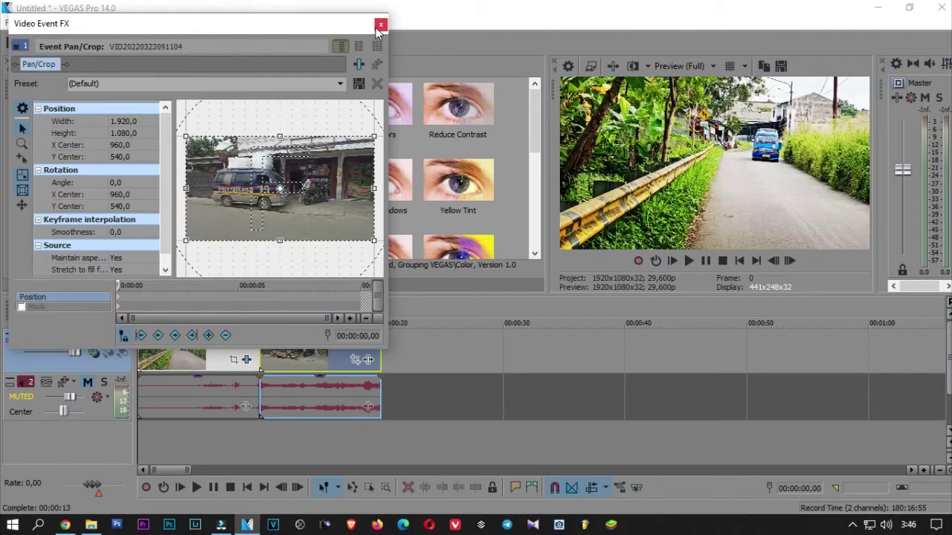
{"action": "left_click", "coordinate": [380, 24]}
- Remove the Color Curves effect from the first clip and close its effect settings
{"action": "left_click_drag", "start_coordinate": [356, 120], "coordinate": [246, 360]}
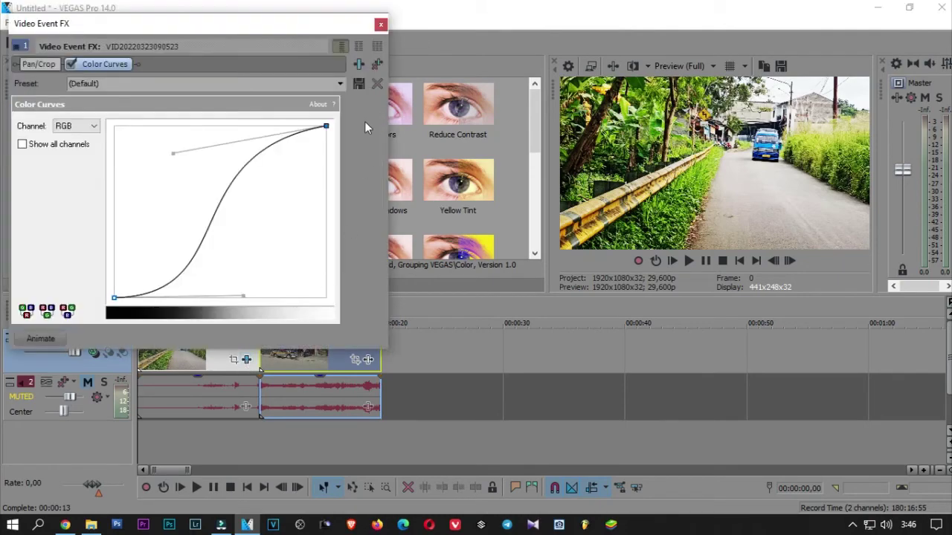
{"action": "left_click", "coordinate": [359, 64]}
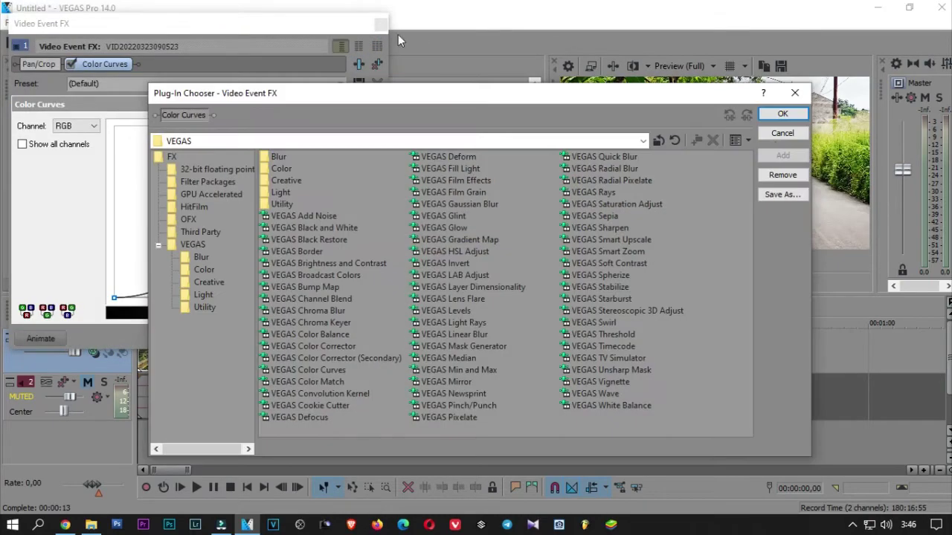
{"action": "left_click", "coordinate": [790, 132]}
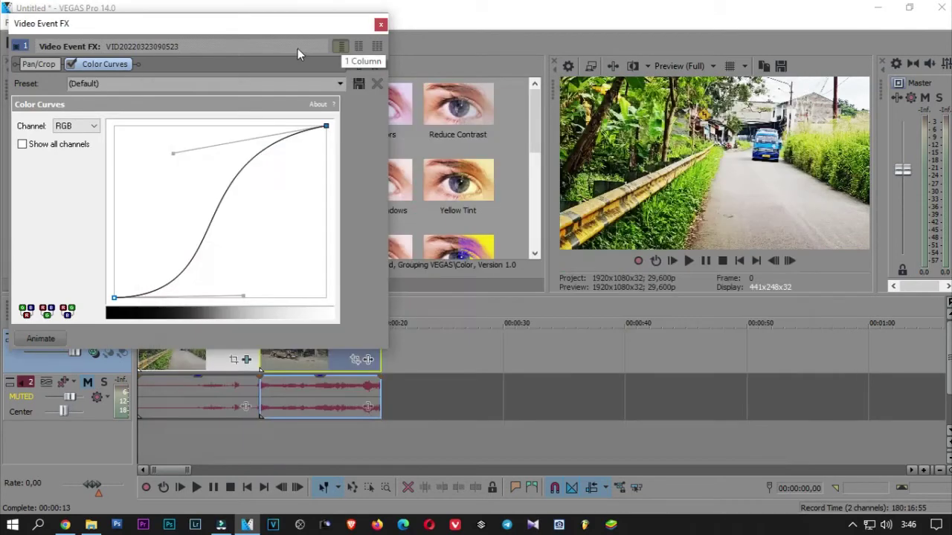
{"action": "left_click", "coordinate": [380, 70]}
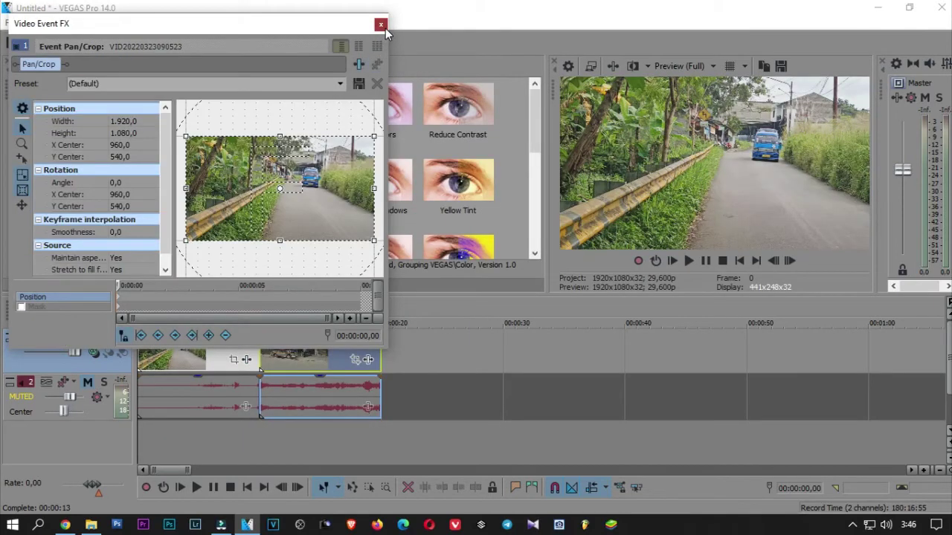
{"action": "left_click", "coordinate": [386, 28]}
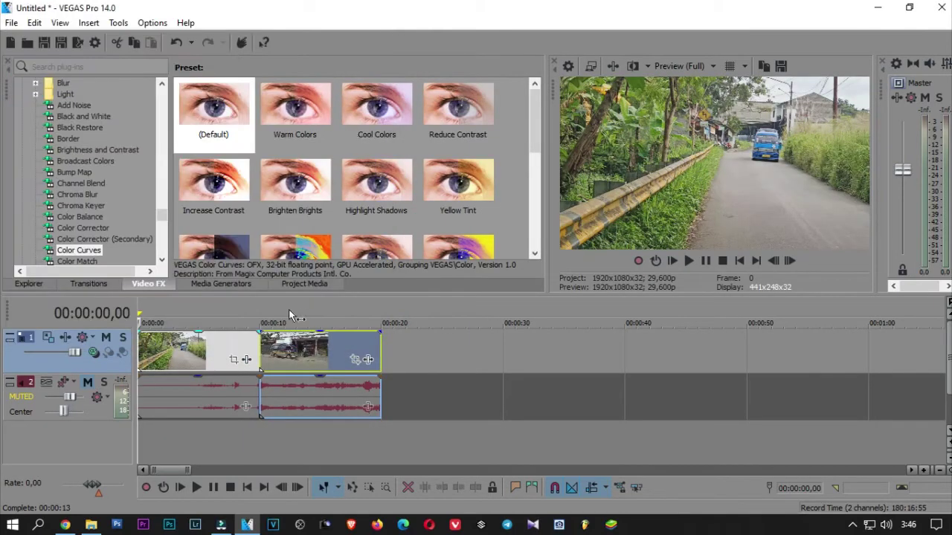
- Add the VEGAS Color Curves effect to the whole video track 1 instead of to individual clips
{"action": "left_click", "coordinate": [65, 338]}
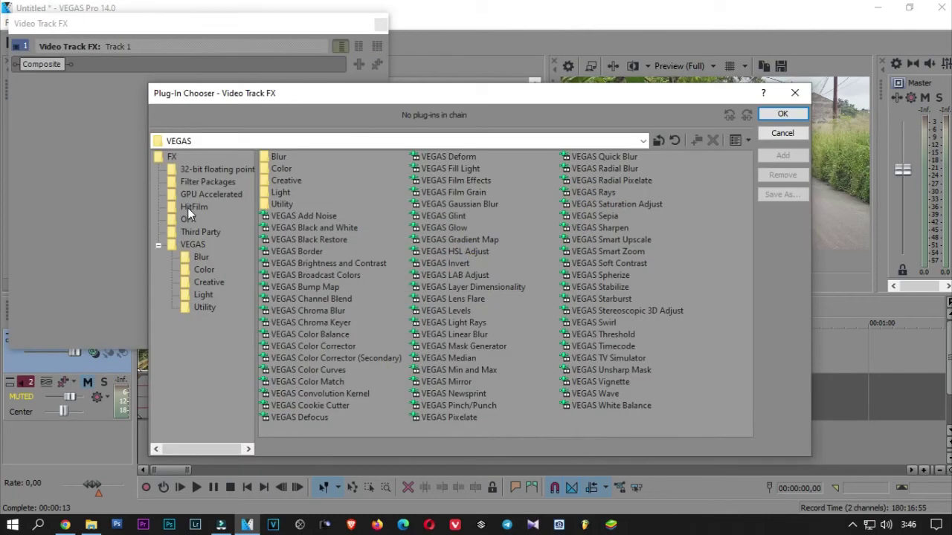
{"action": "left_click", "coordinate": [331, 370]}
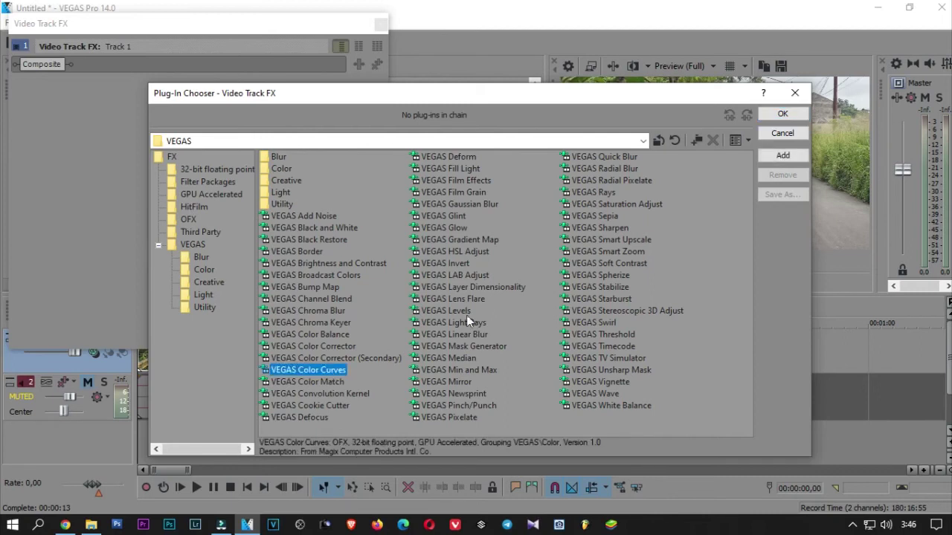
{"action": "left_click", "coordinate": [784, 157]}
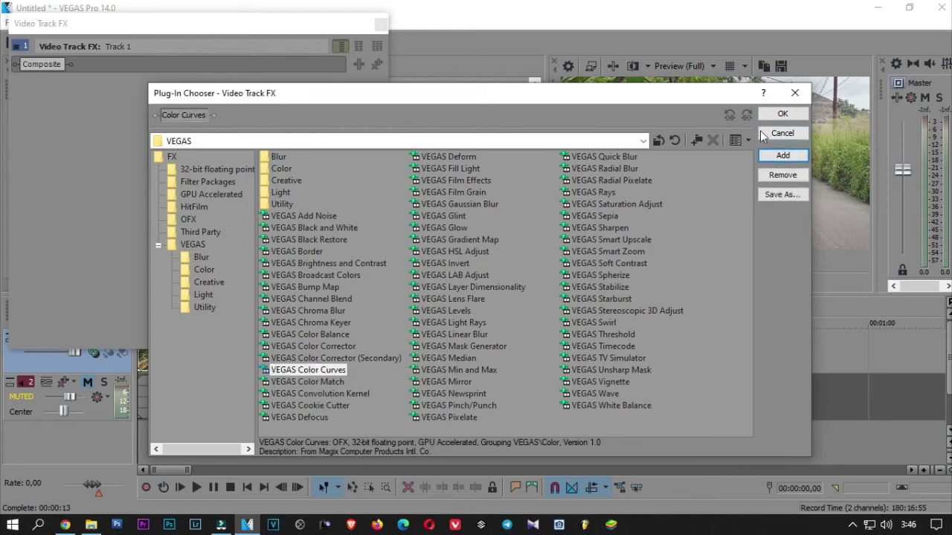
{"action": "left_click", "coordinate": [783, 115]}
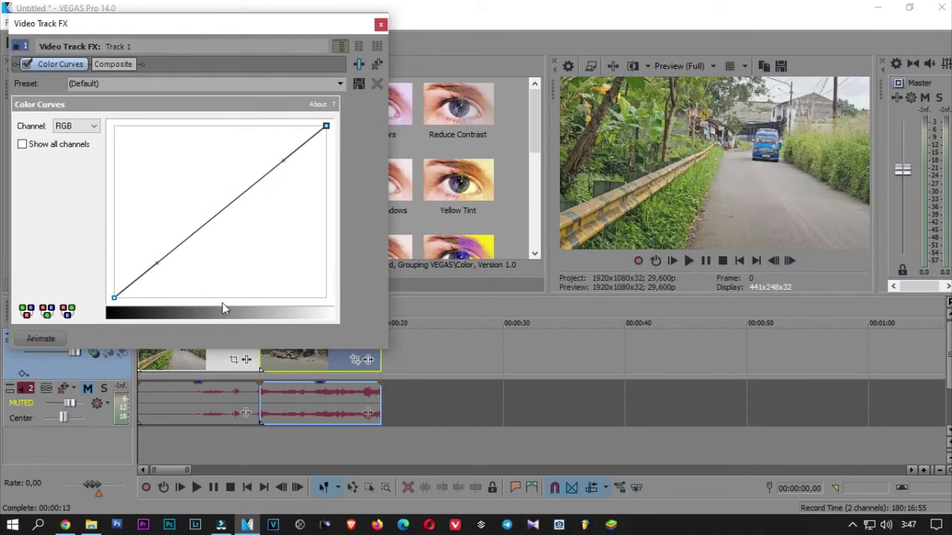
- Bend the track's RGB curve into a gentle S shape on a frame about 4 seconds in, and enable the split-screen preview comparison
{"action": "left_click", "coordinate": [186, 366]}
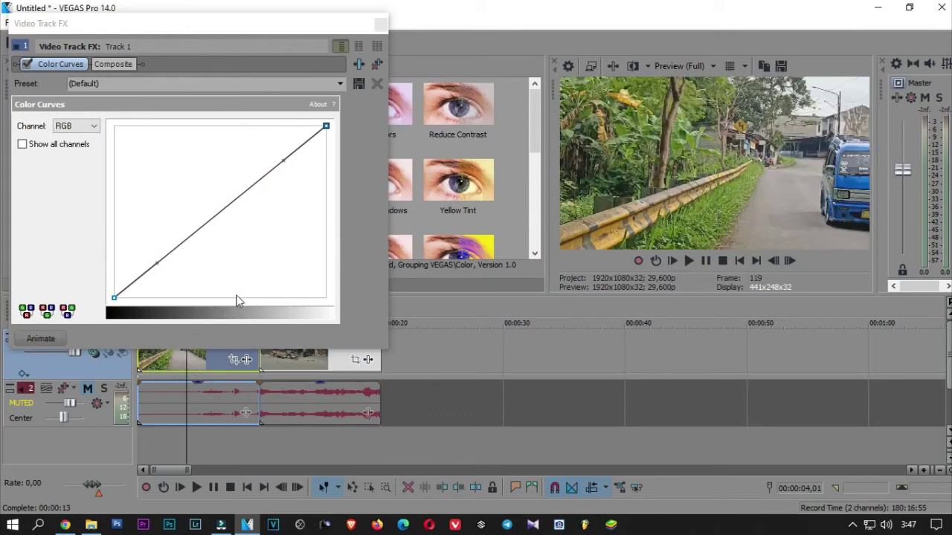
{"action": "left_click_drag", "start_coordinate": [156, 263], "coordinate": [217, 275]}
{"action": "left_click_drag", "start_coordinate": [283, 162], "coordinate": [223, 157]}
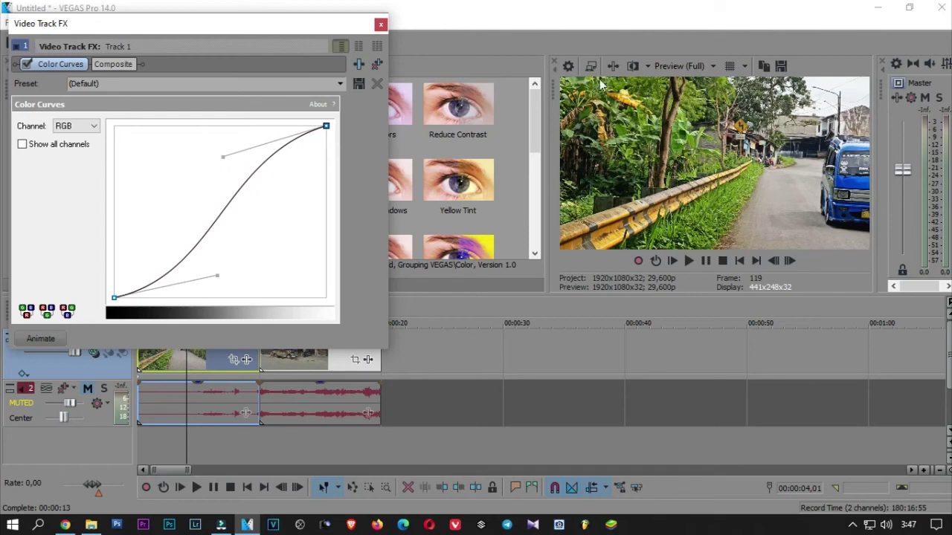
{"action": "left_click", "coordinate": [638, 69]}
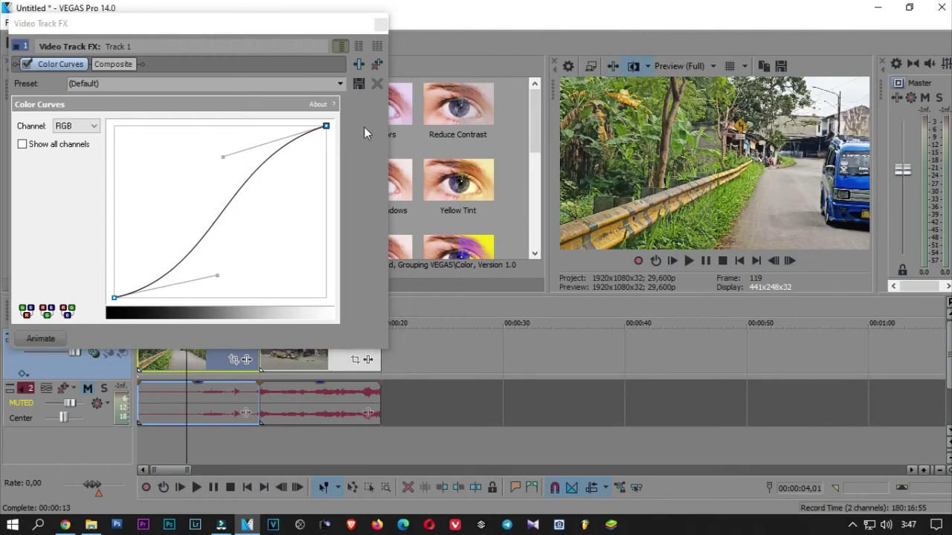
- Slightly lower the highlight end point of the track's RGB curve and raise its upper handle, comparing in split-screen view, and close the effect settings
{"action": "left_click", "coordinate": [326, 127]}
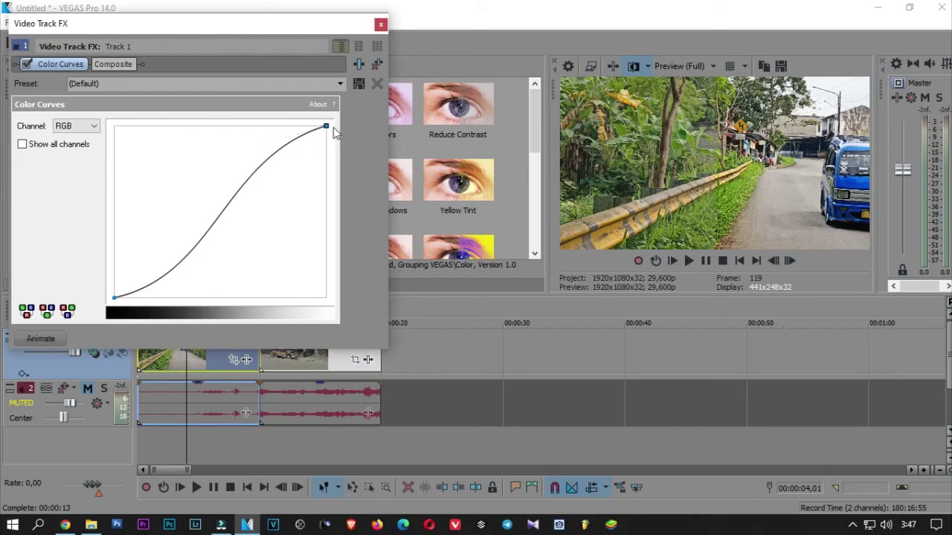
{"action": "left_click_drag", "start_coordinate": [326, 127], "coordinate": [326, 137]}
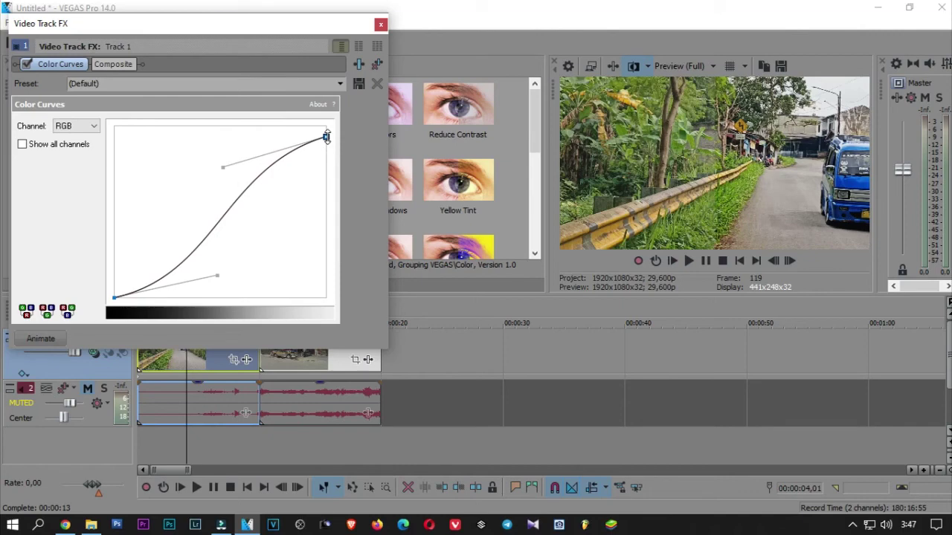
{"action": "left_click", "coordinate": [631, 70]}
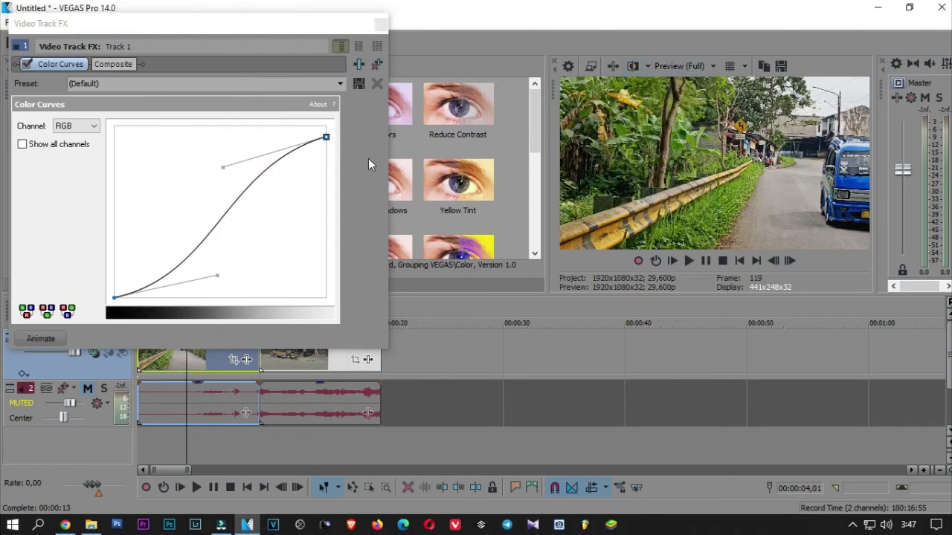
{"action": "left_click", "coordinate": [641, 67]}
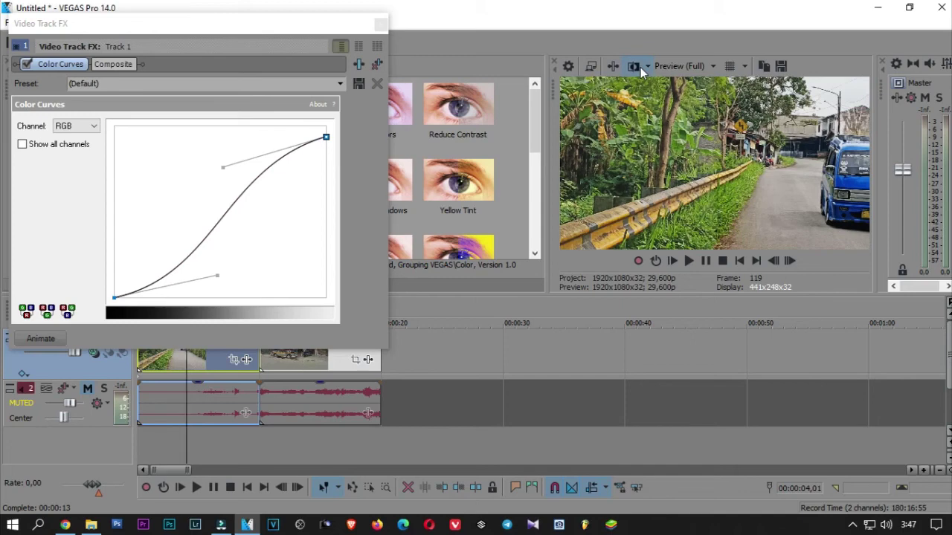
{"action": "mouse_move", "coordinate": [226, 167]}
{"action": "left_mouse_down"}
{"action": "mouse_move", "coordinate": [208, 156]}
{"action": "mouse_move", "coordinate": [205, 169]}
{"action": "mouse_move", "coordinate": [206, 159]}
{"action": "mouse_move", "coordinate": [217, 162]}
{"action": "left_mouse_up"}
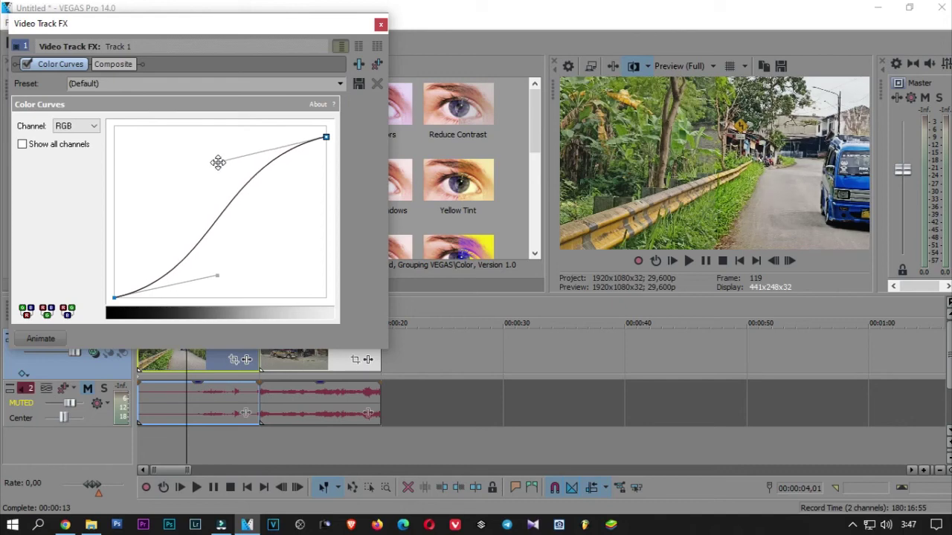
{"action": "left_click", "coordinate": [380, 25]}
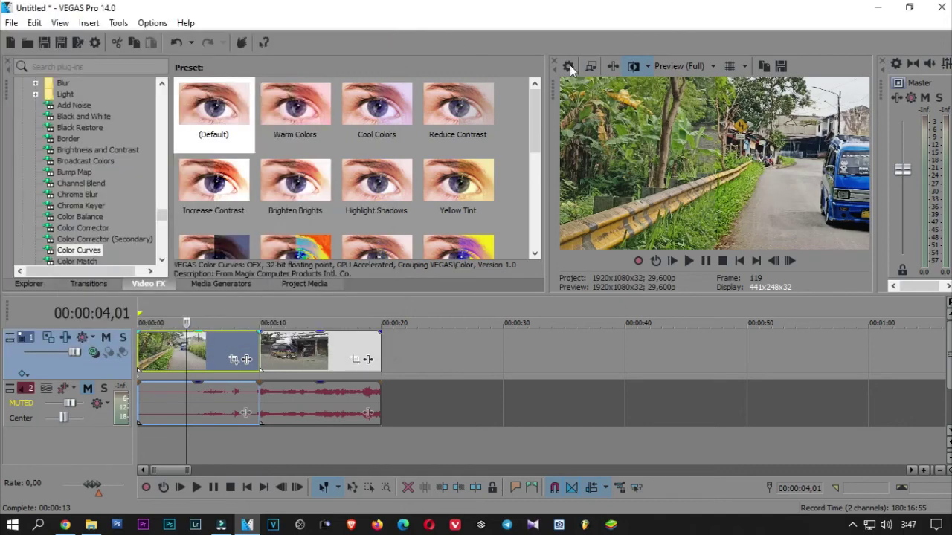
- Play the project from the start in split-screen view into the second clip, pausing about 12 seconds in
{"action": "left_click", "coordinate": [739, 261]}
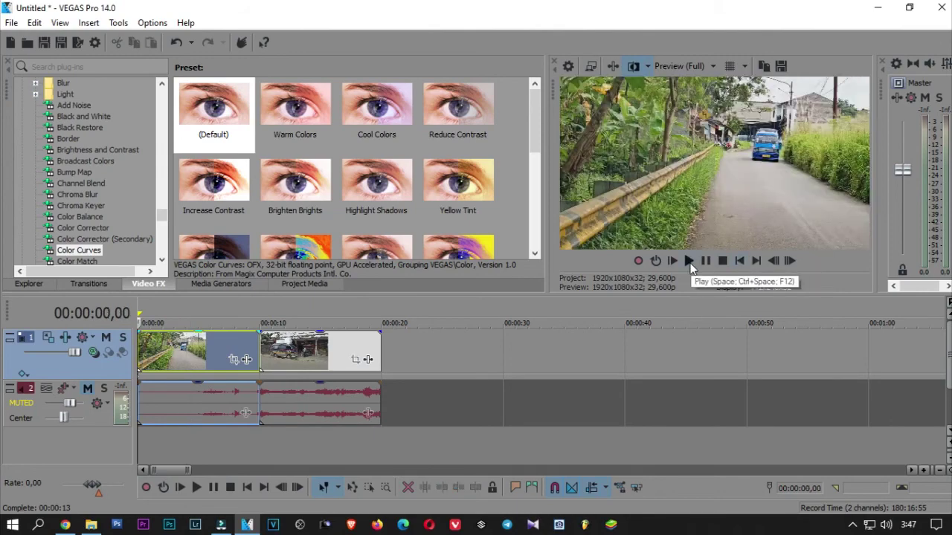
{"action": "left_click", "coordinate": [689, 262]}
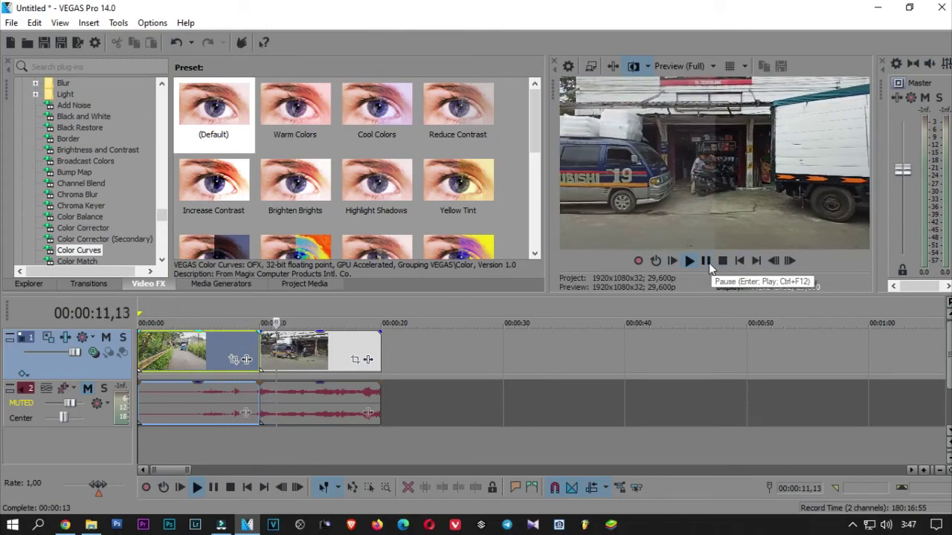
{"action": "left_click", "coordinate": [708, 263]}
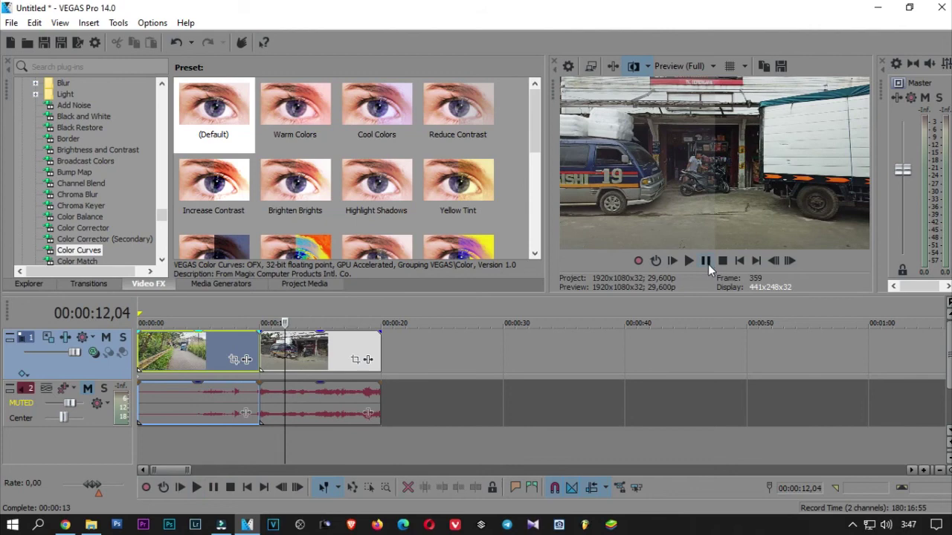